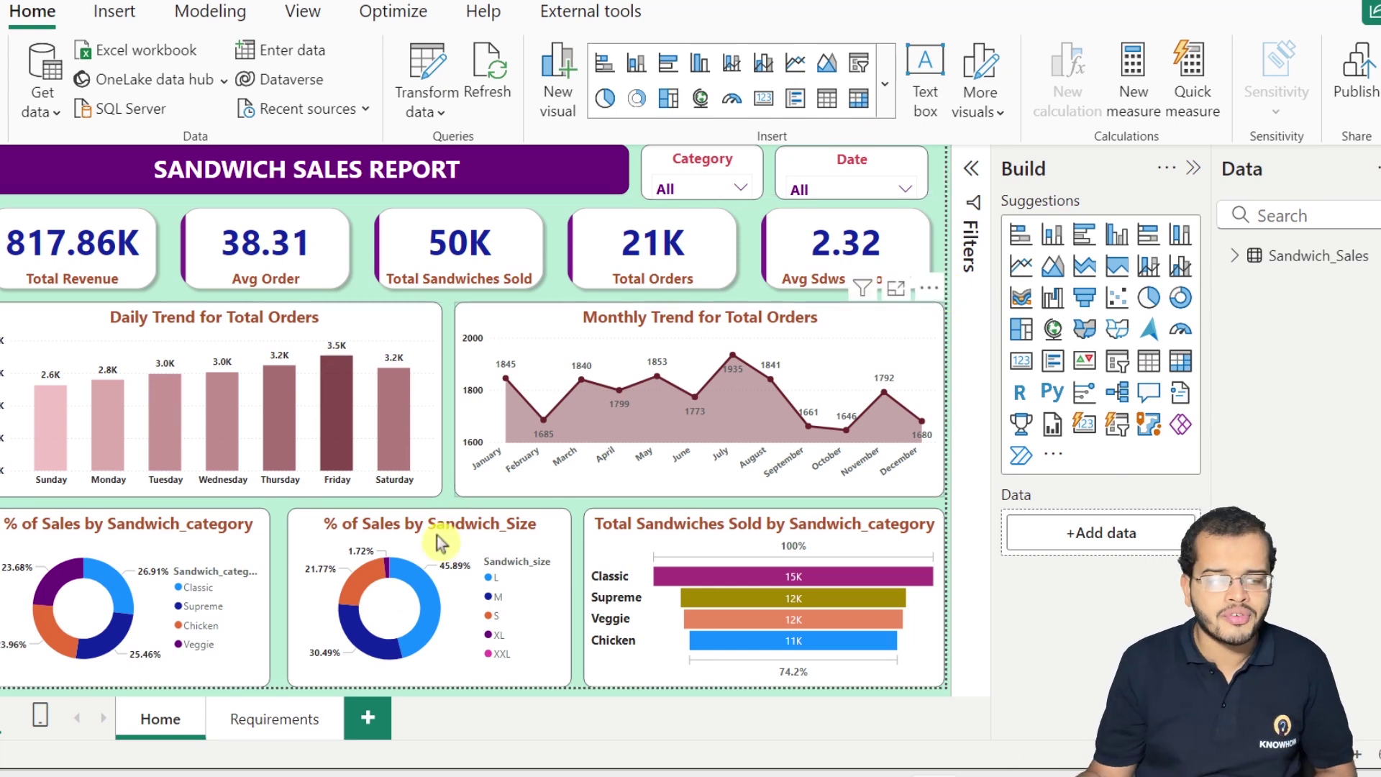
# Step: Look over the report's Requirements page and check the details of the signed-in account
pyautogui.click(261, 737)
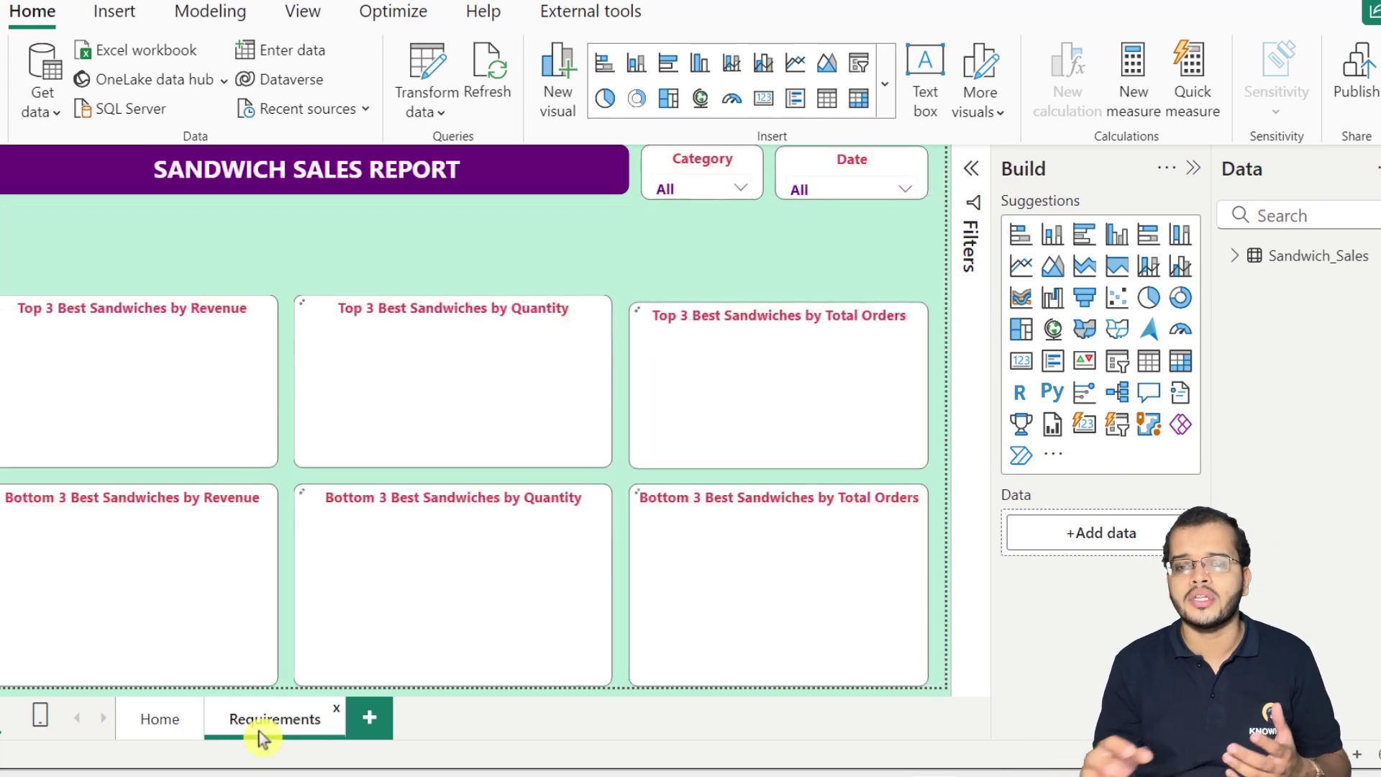
pyautogui.click(166, 727)
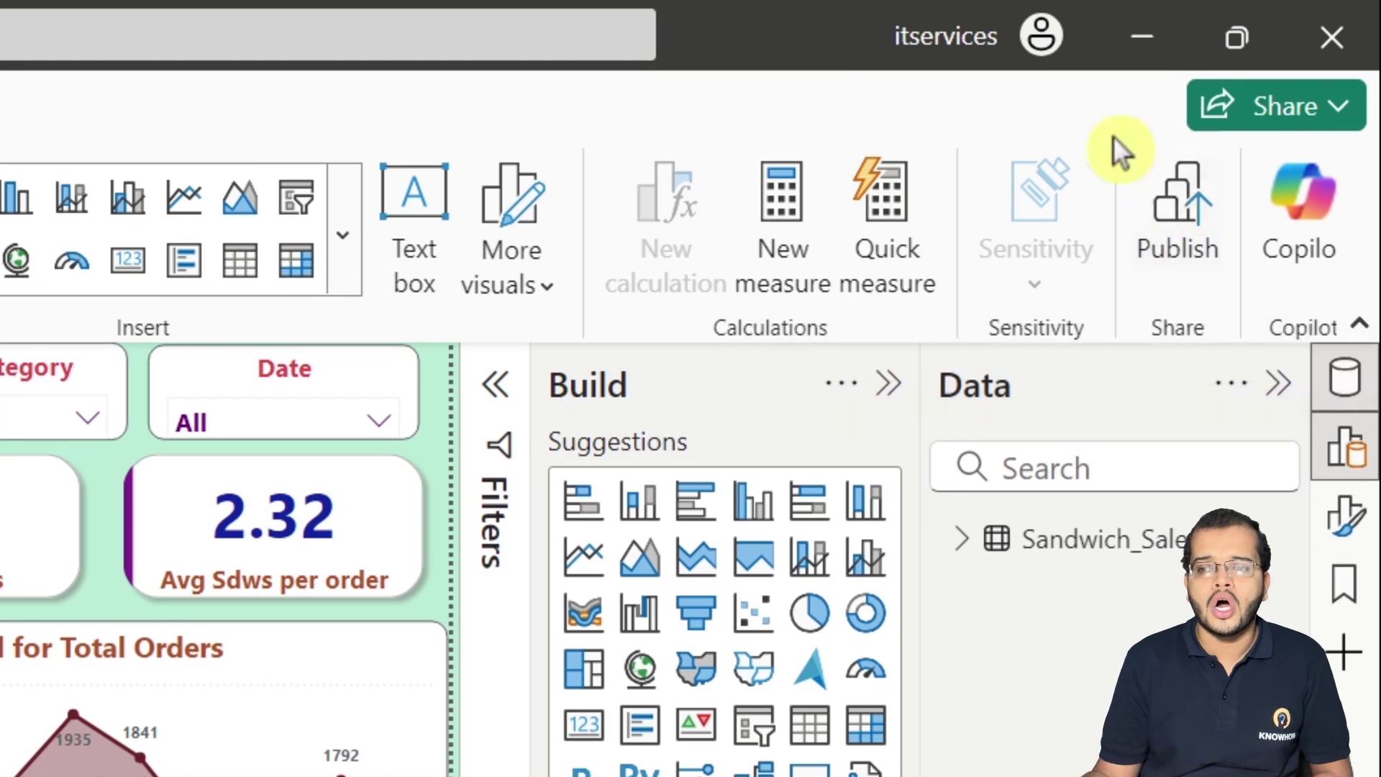
pyautogui.click(1039, 29)
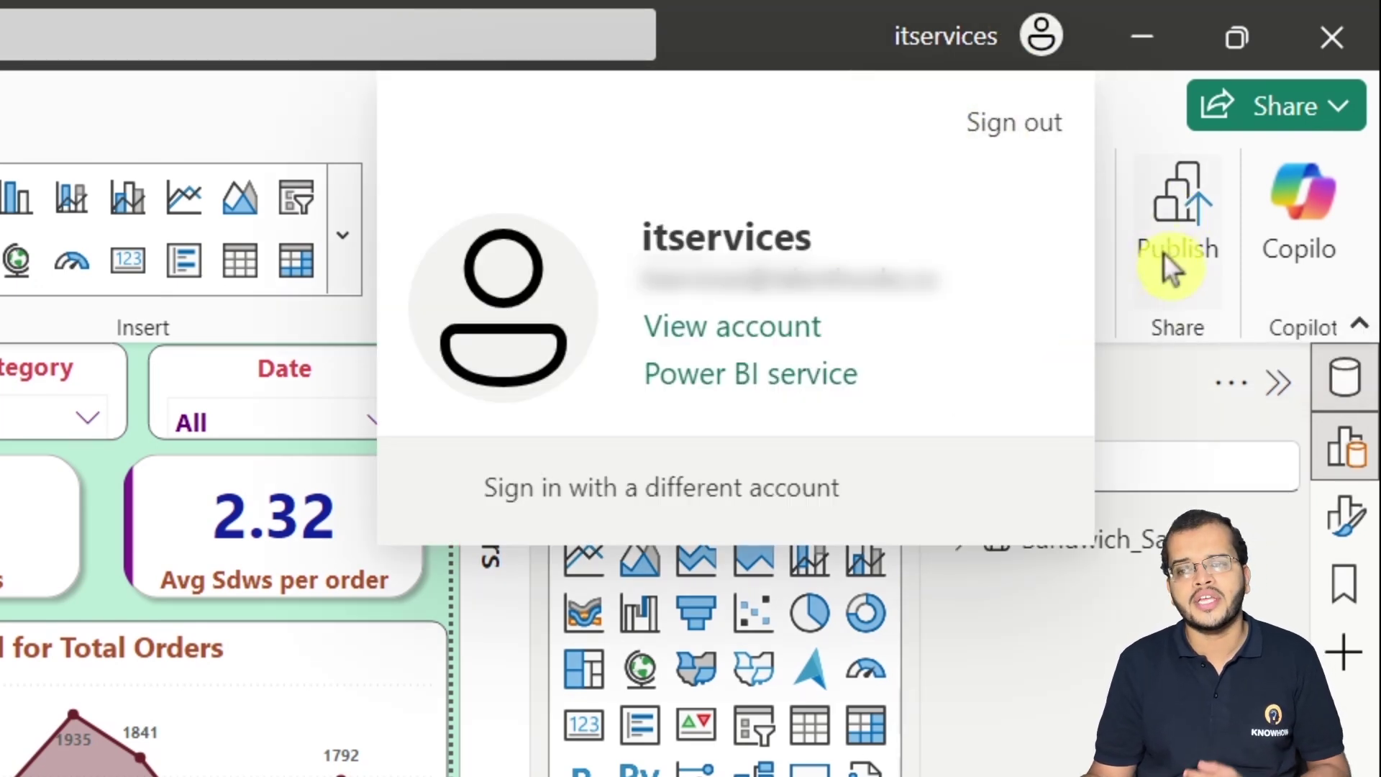
pyautogui.press('Escape')
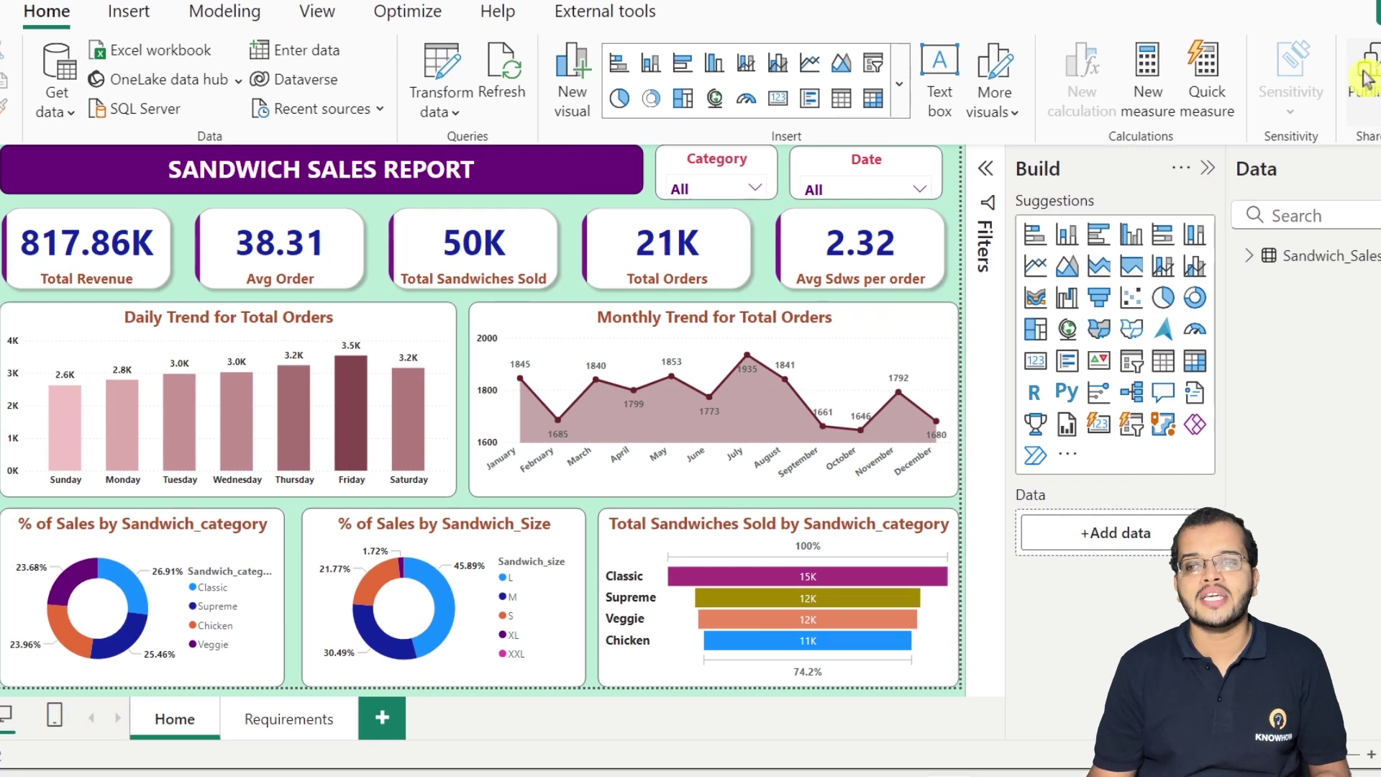
# Step: Save the report's changes and view the available publish destinations without selecting one
pyautogui.click(1201, 134)
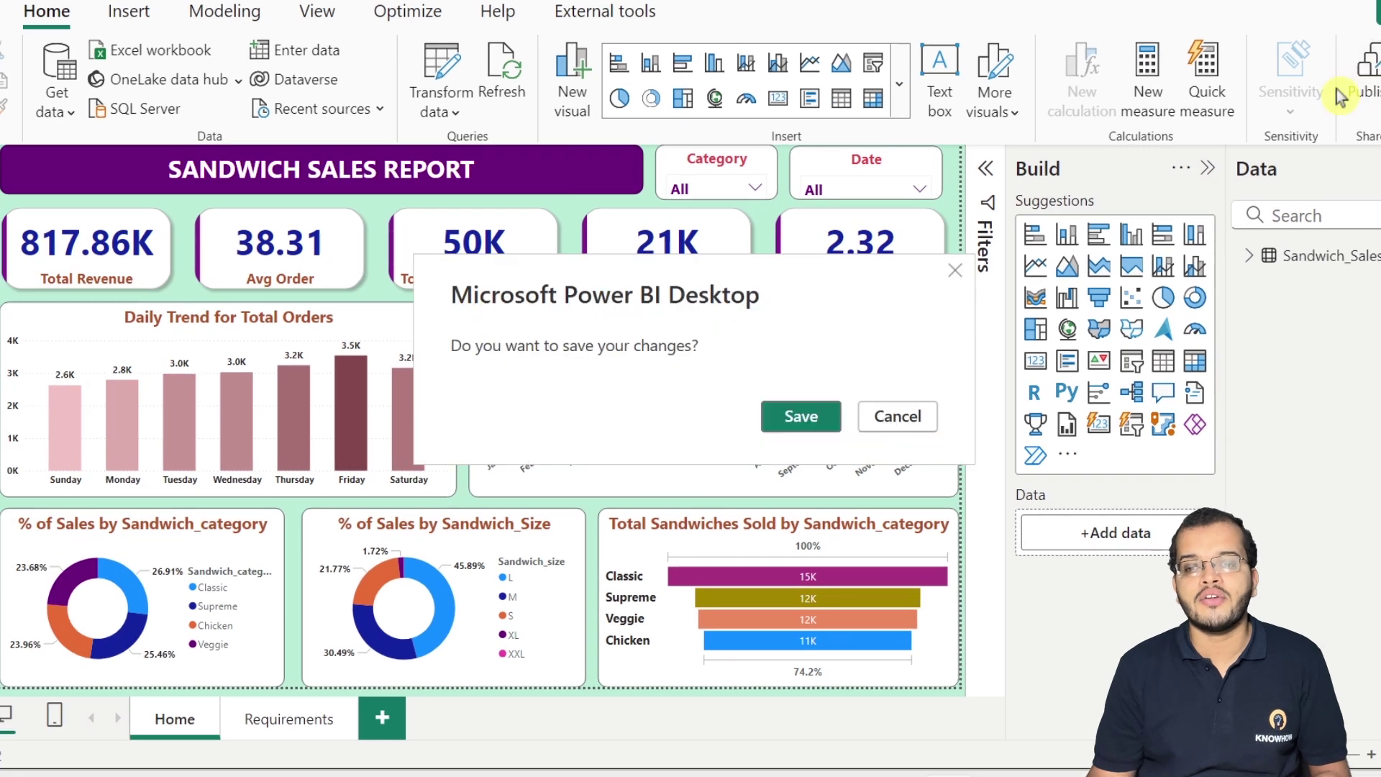
pyautogui.click(809, 415)
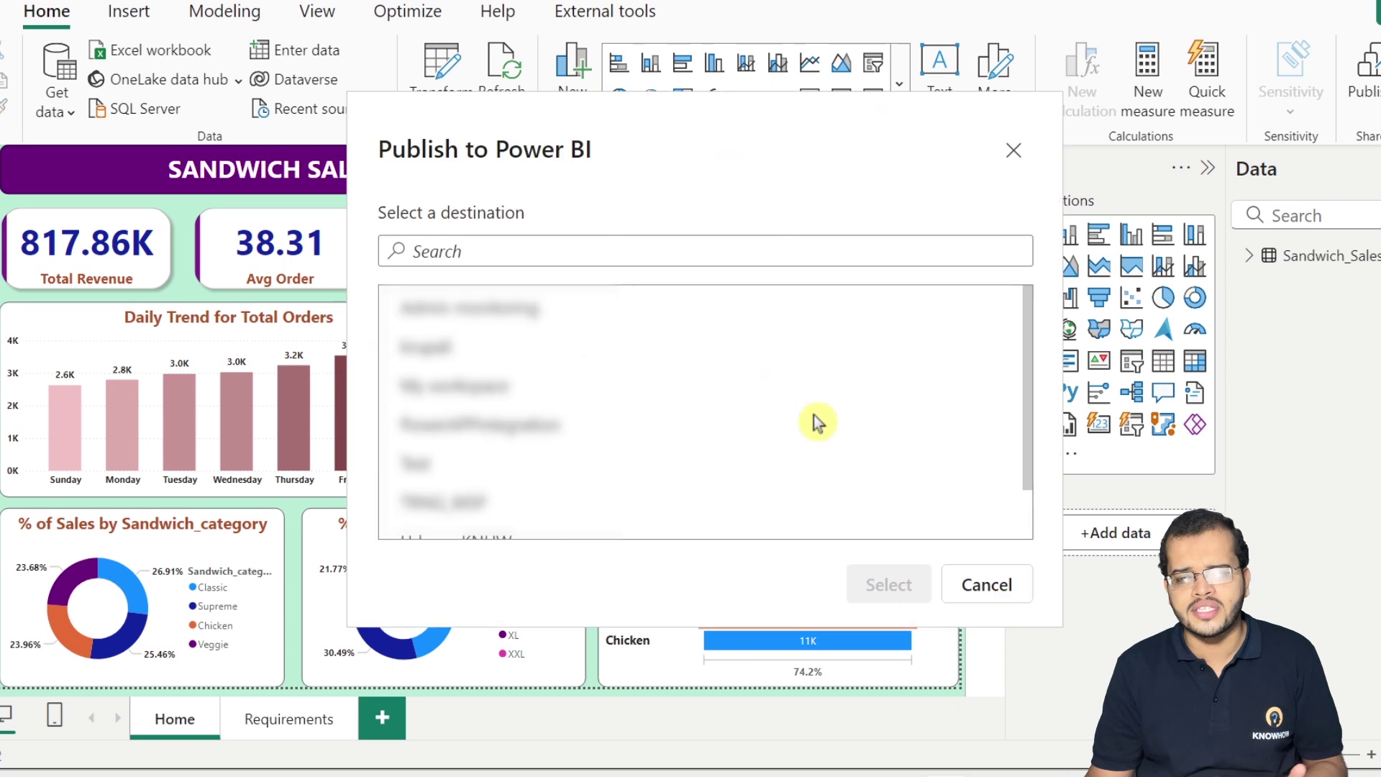
pyautogui.scroll(-2, 701, 338)
pyautogui.scroll(2, 684, 317)
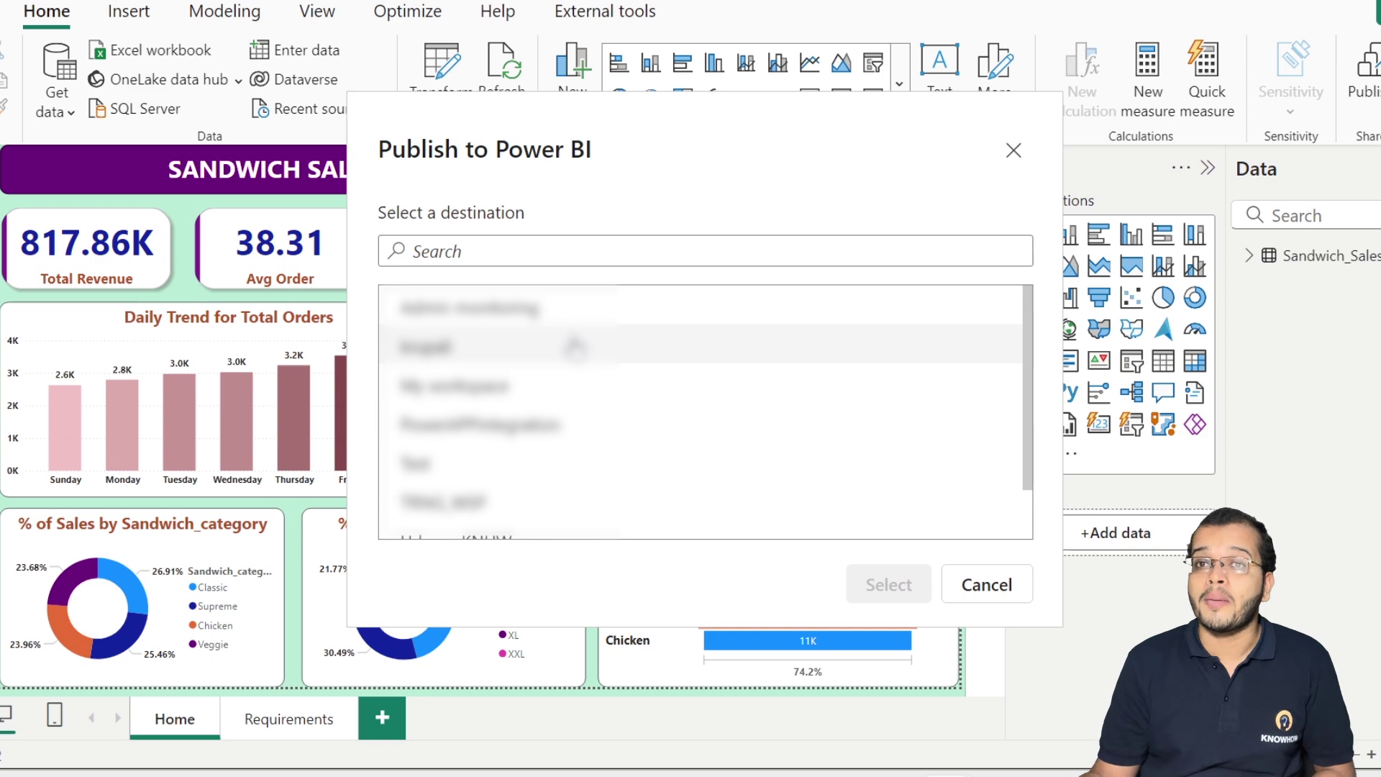
pyautogui.click(987, 584)
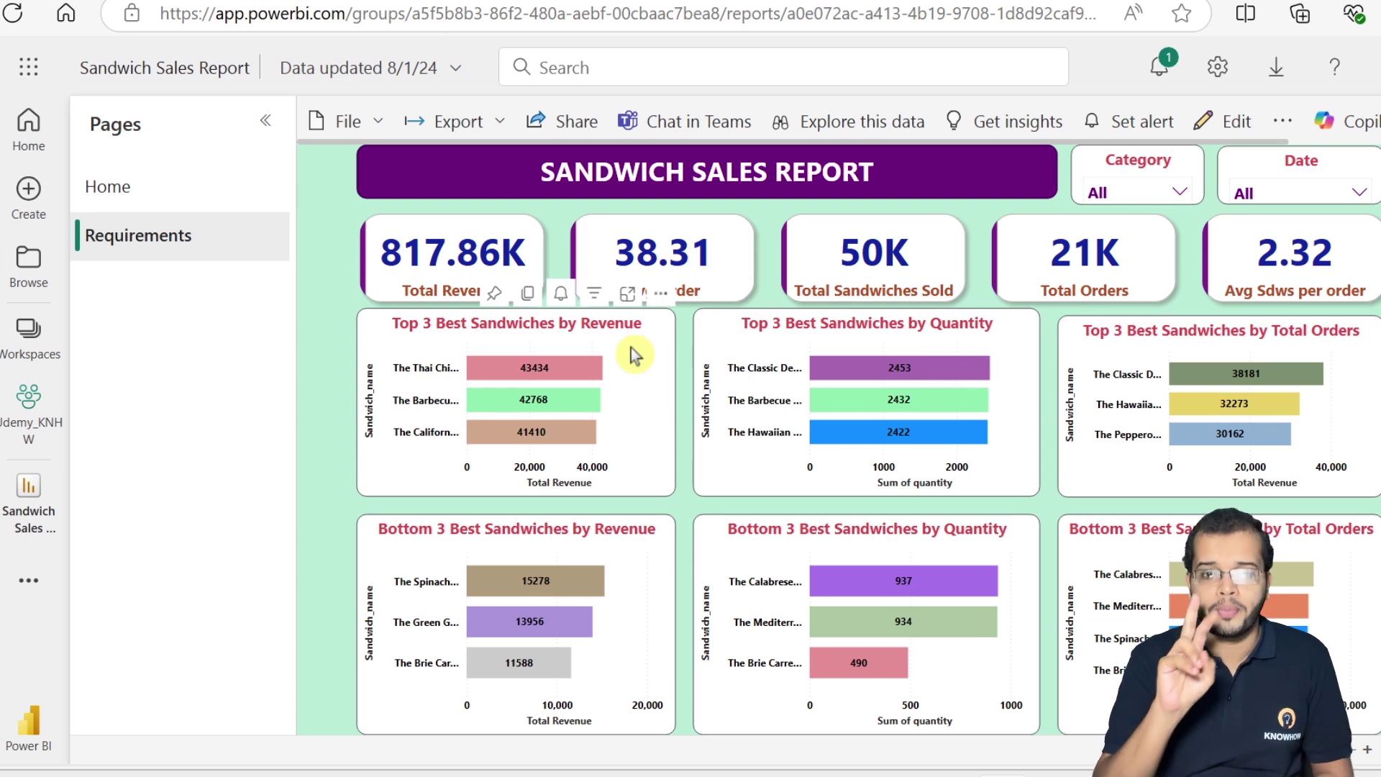
# Step: Pin the Home page's Daily Trend for Total Orders chart to a new dashboard named Know How Sandwich Report
pyautogui.click(180, 193)
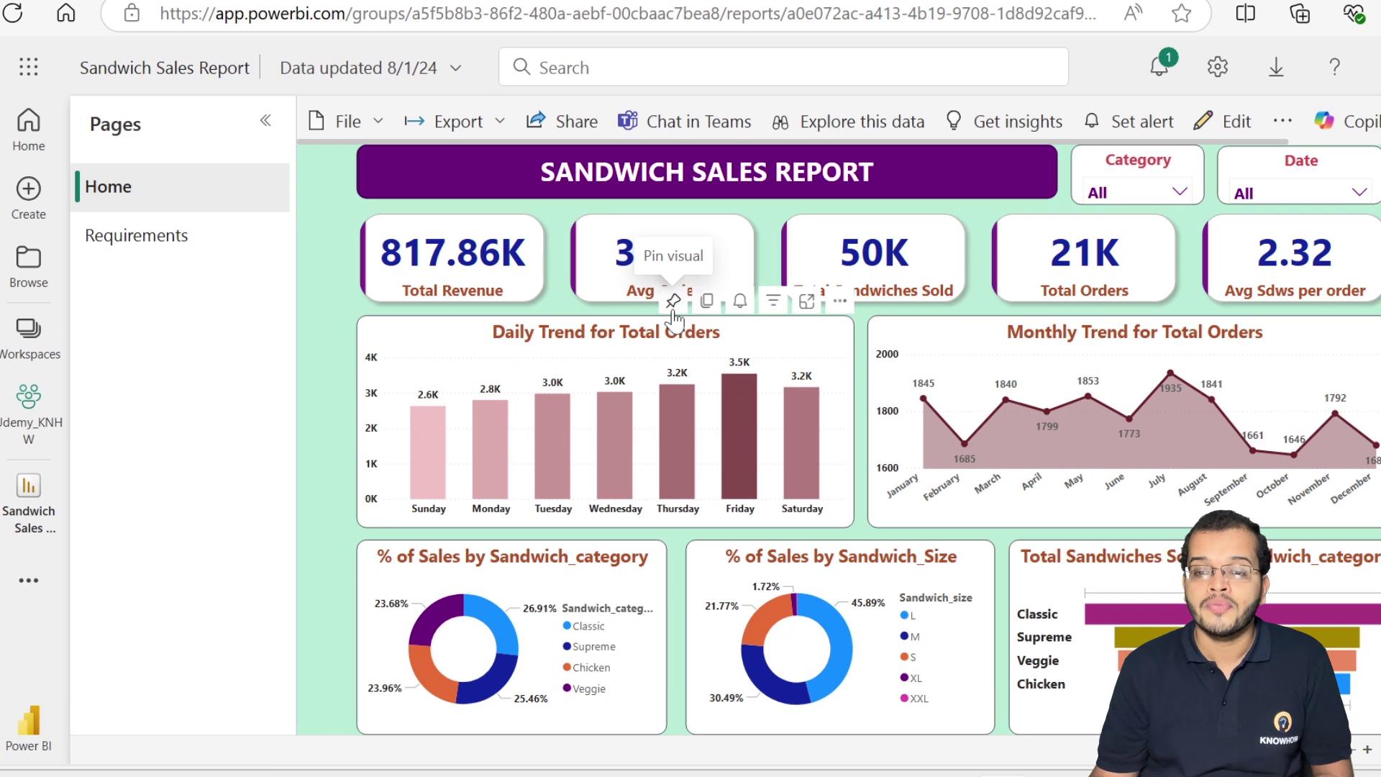
pyautogui.click(674, 310)
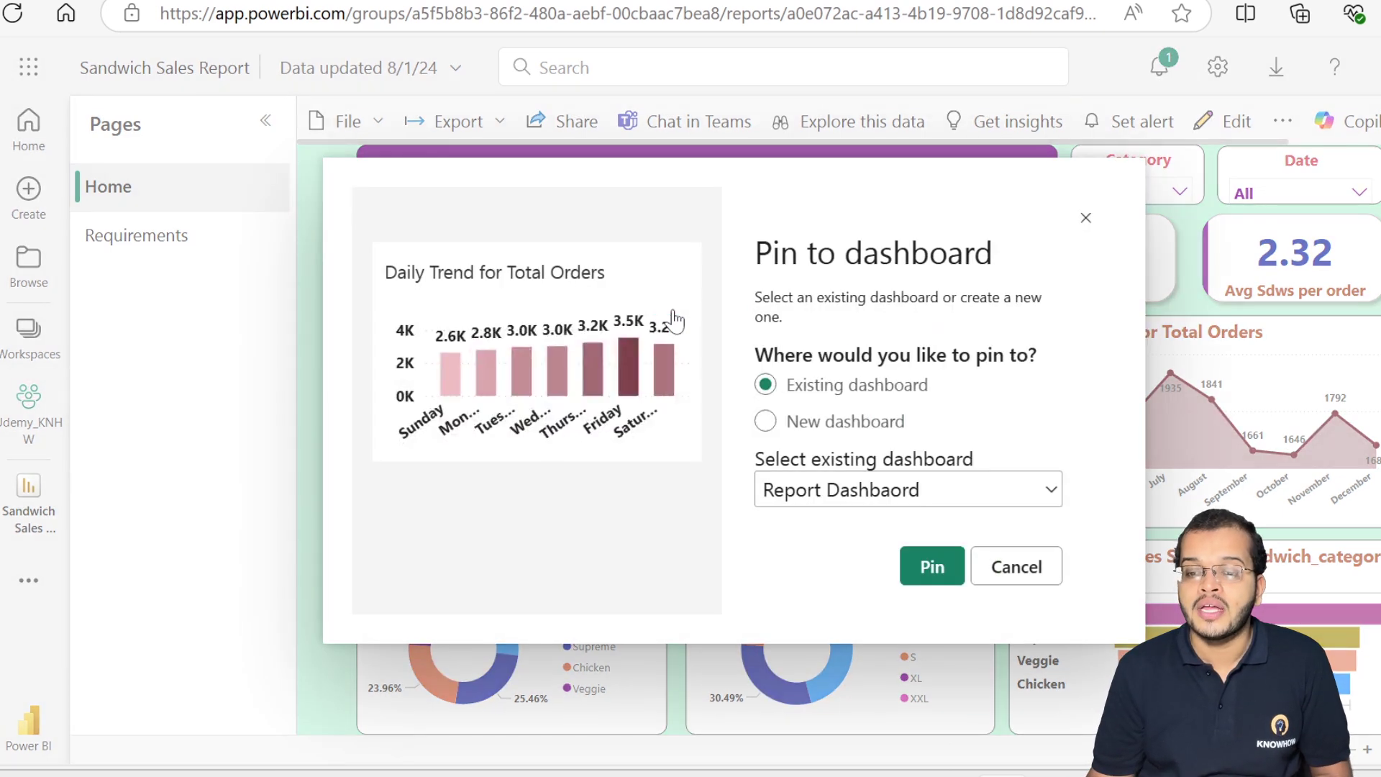
pyautogui.click(766, 421)
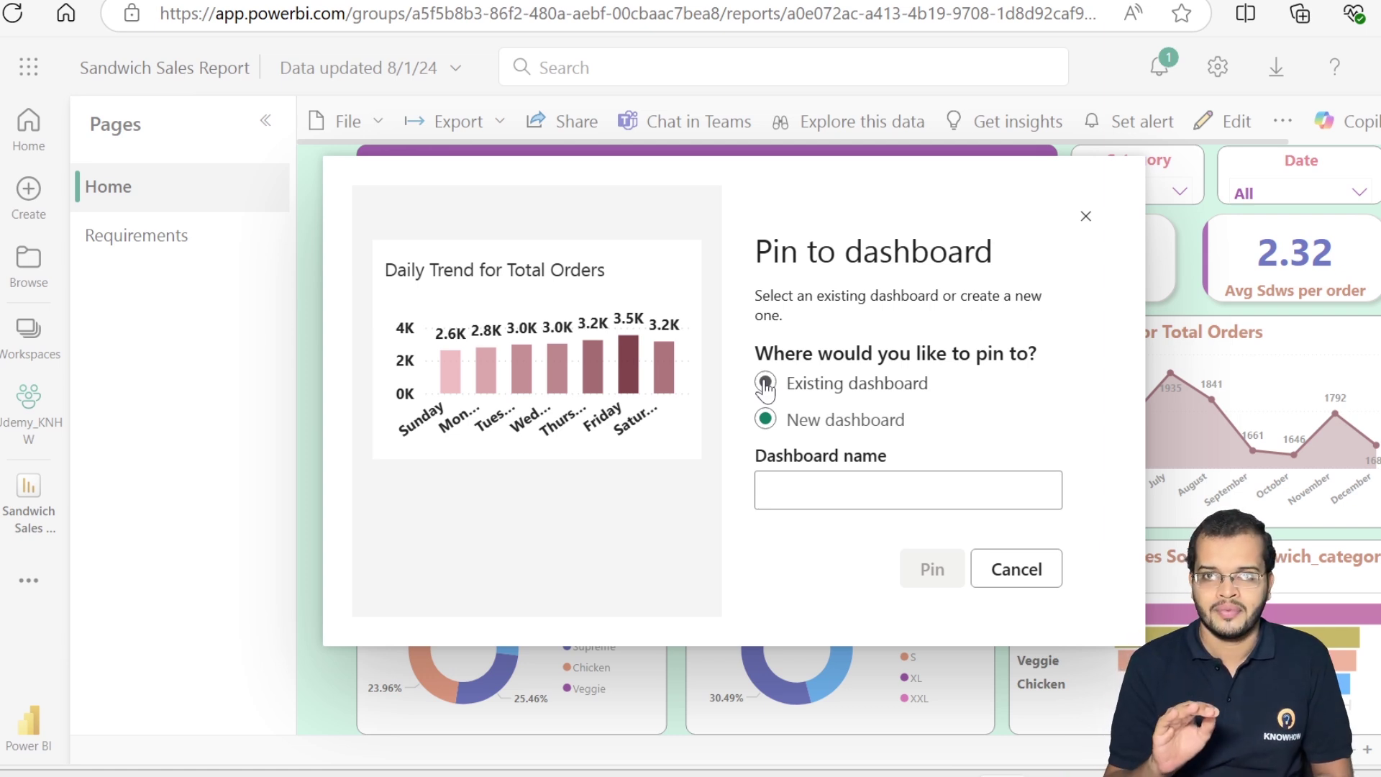
pyautogui.click(764, 490)
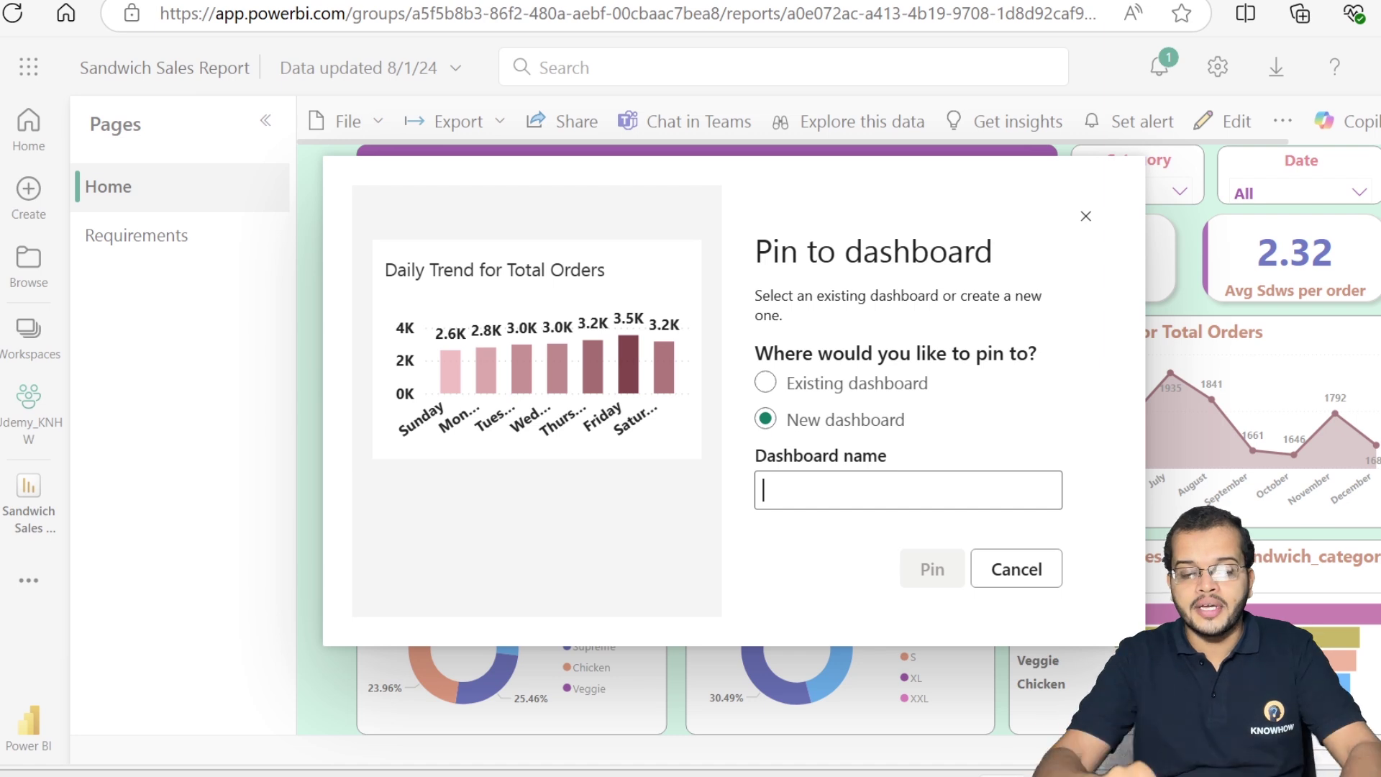
pyautogui.write('Kn')
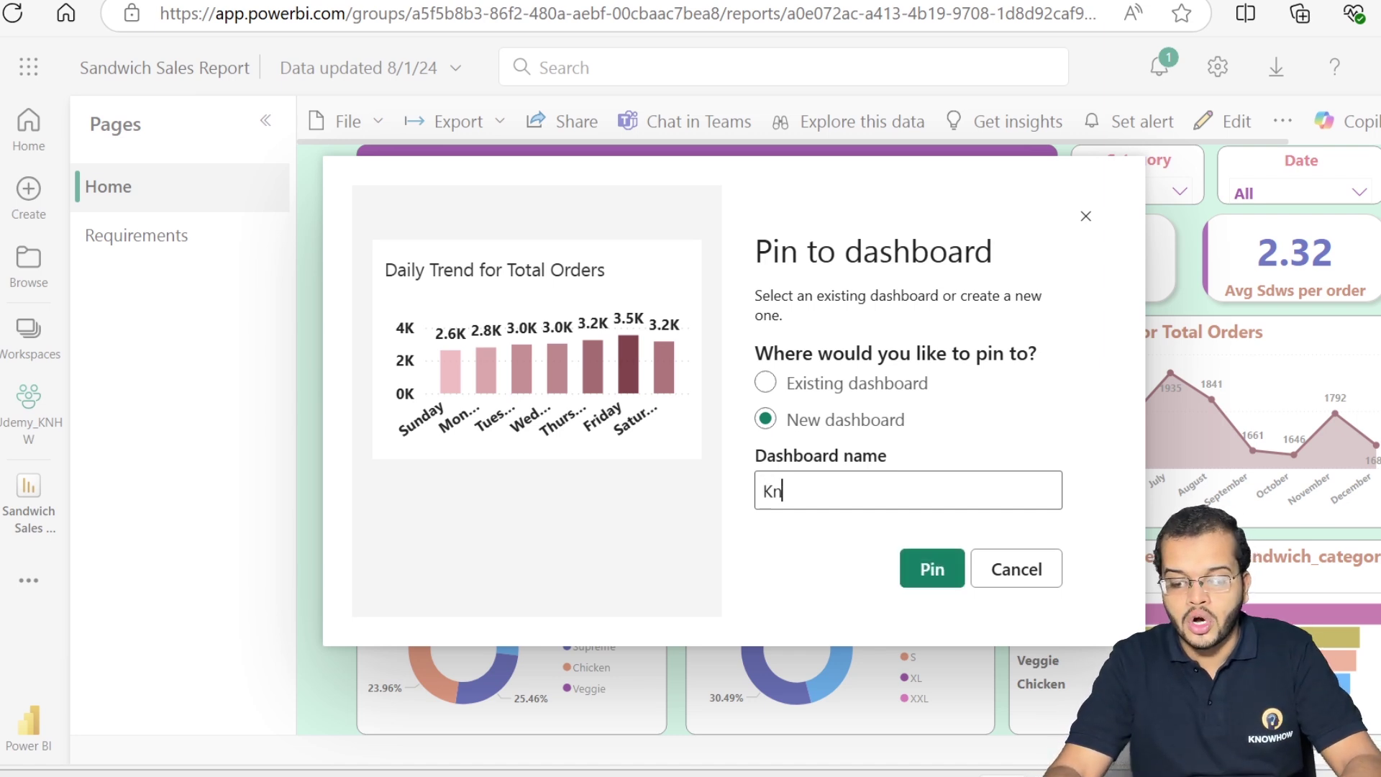
pyautogui.write('ow How ')
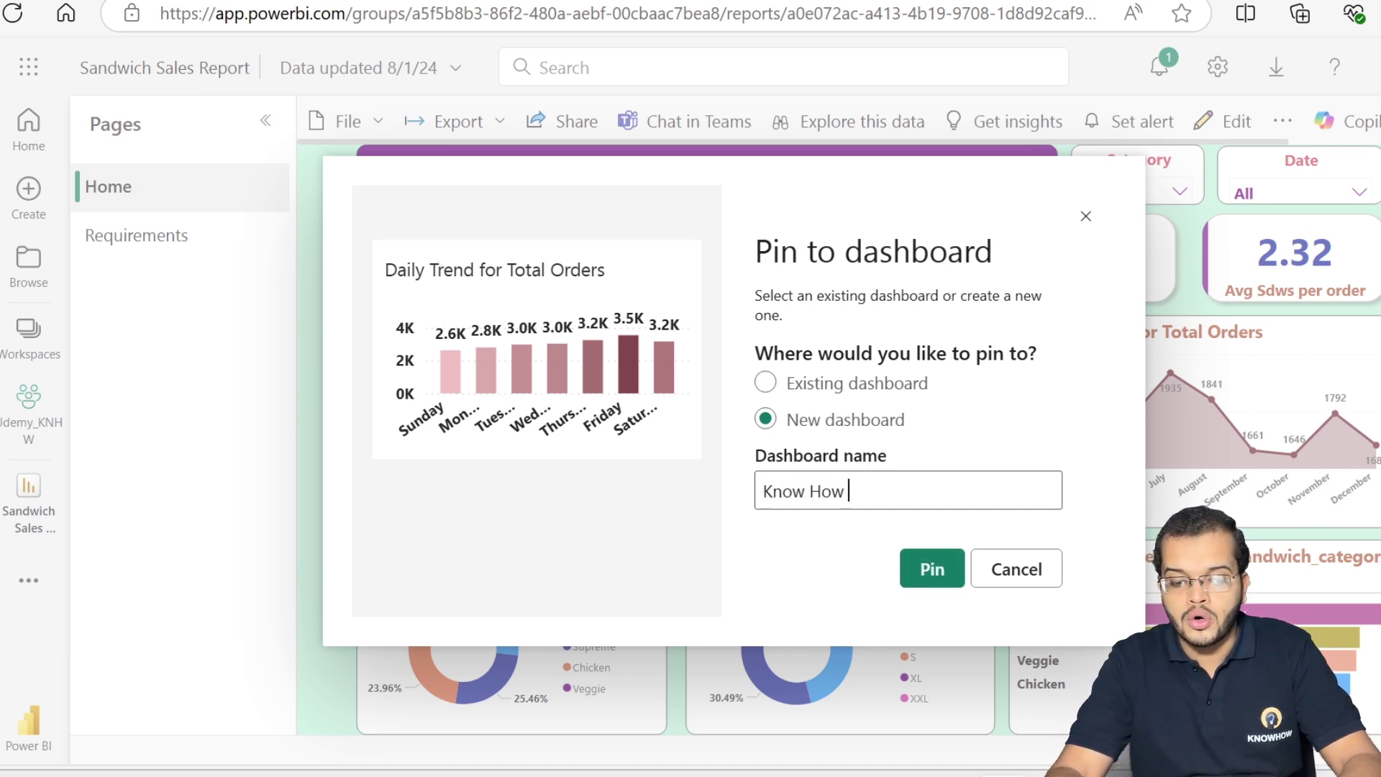
pyautogui.write('Sandwich Report')
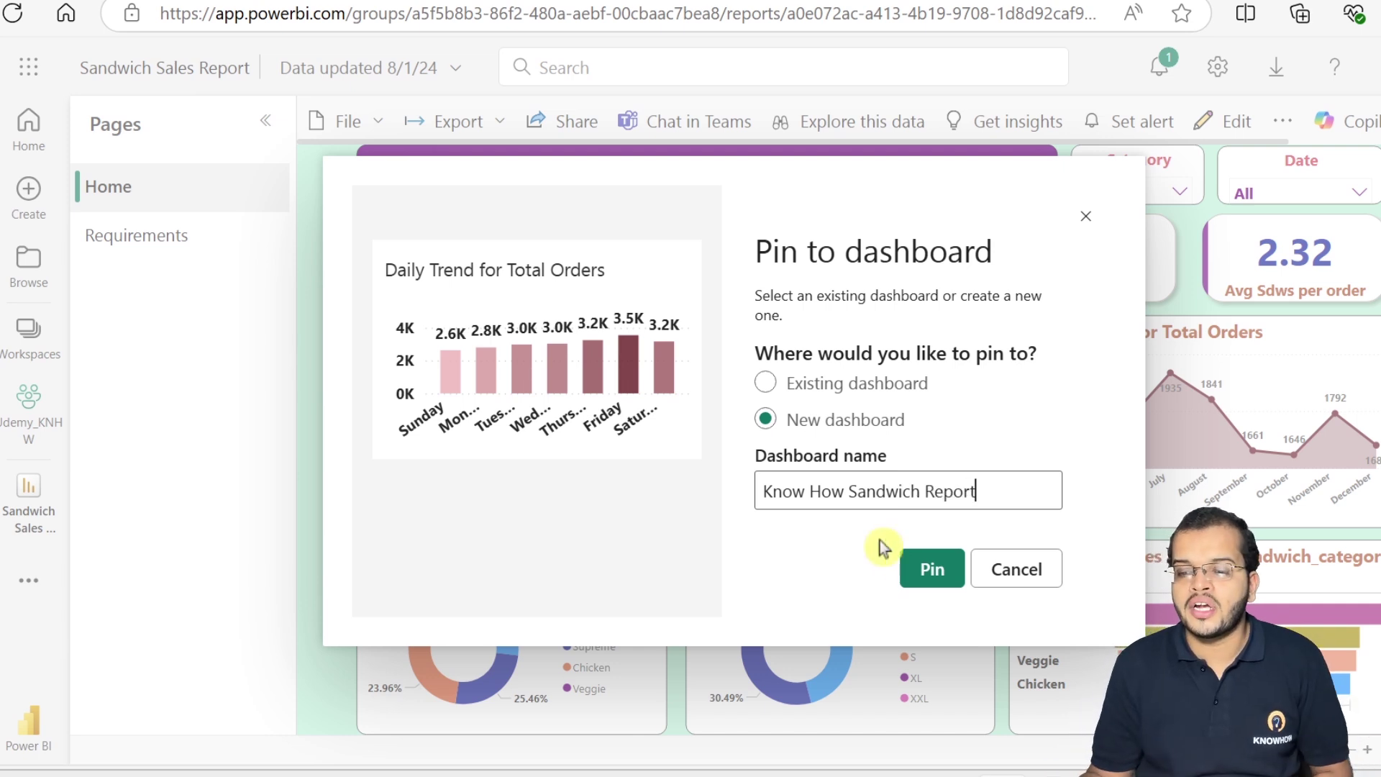
pyautogui.click(937, 568)
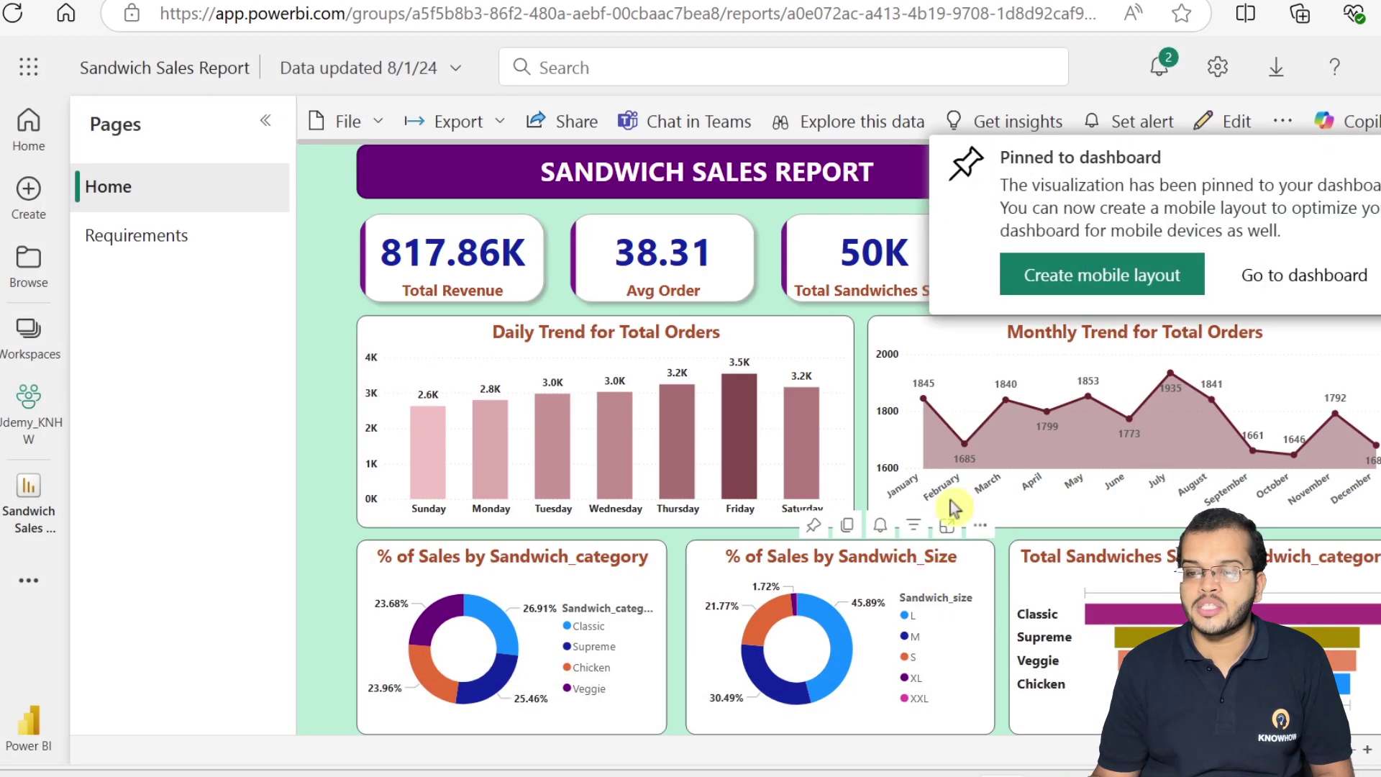
# Step: Pin the Sandwich_Size and Sandwich_category donut charts and the Total Sandwiches Sold funnel to the Know How Sandwich Report dashboard
pyautogui.click(814, 530)
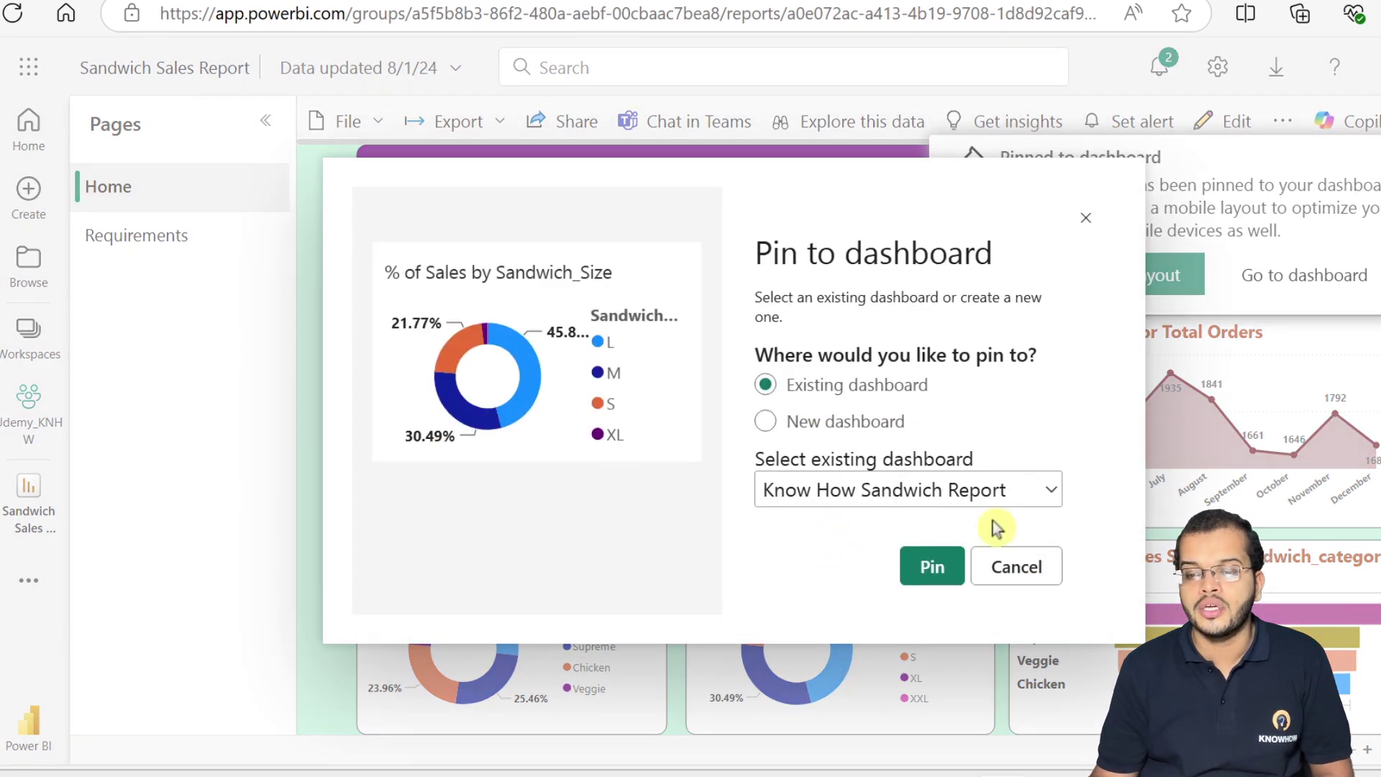
pyautogui.click(928, 569)
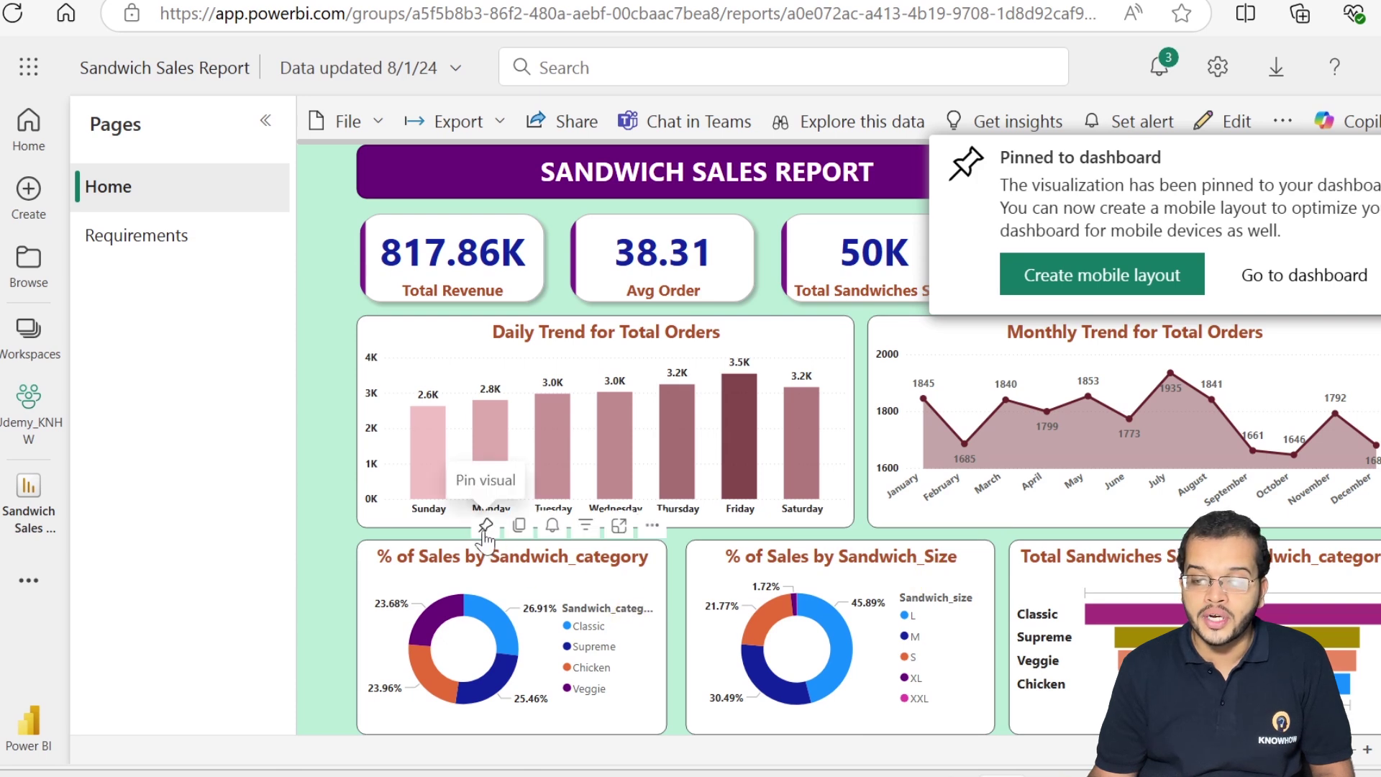
pyautogui.click(485, 529)
pyautogui.click(932, 568)
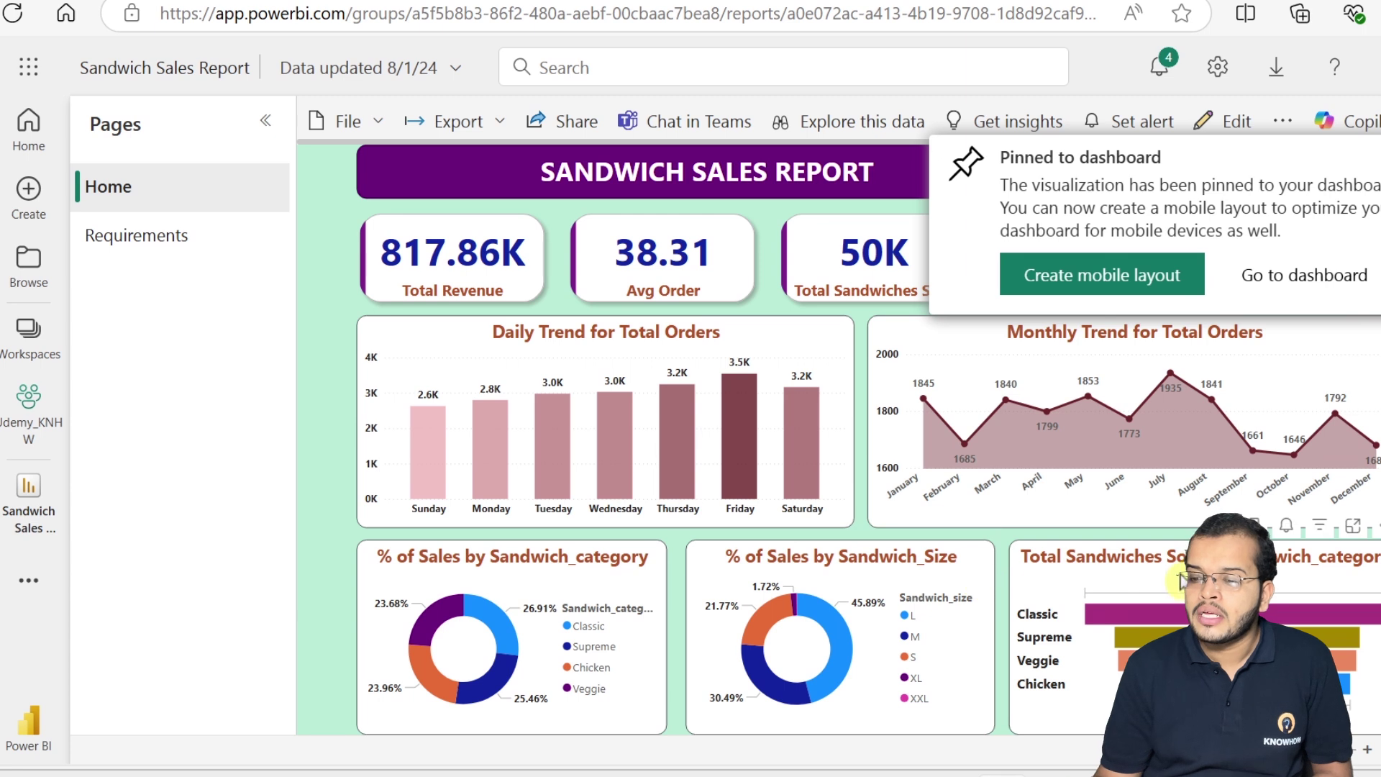
pyautogui.click(1219, 525)
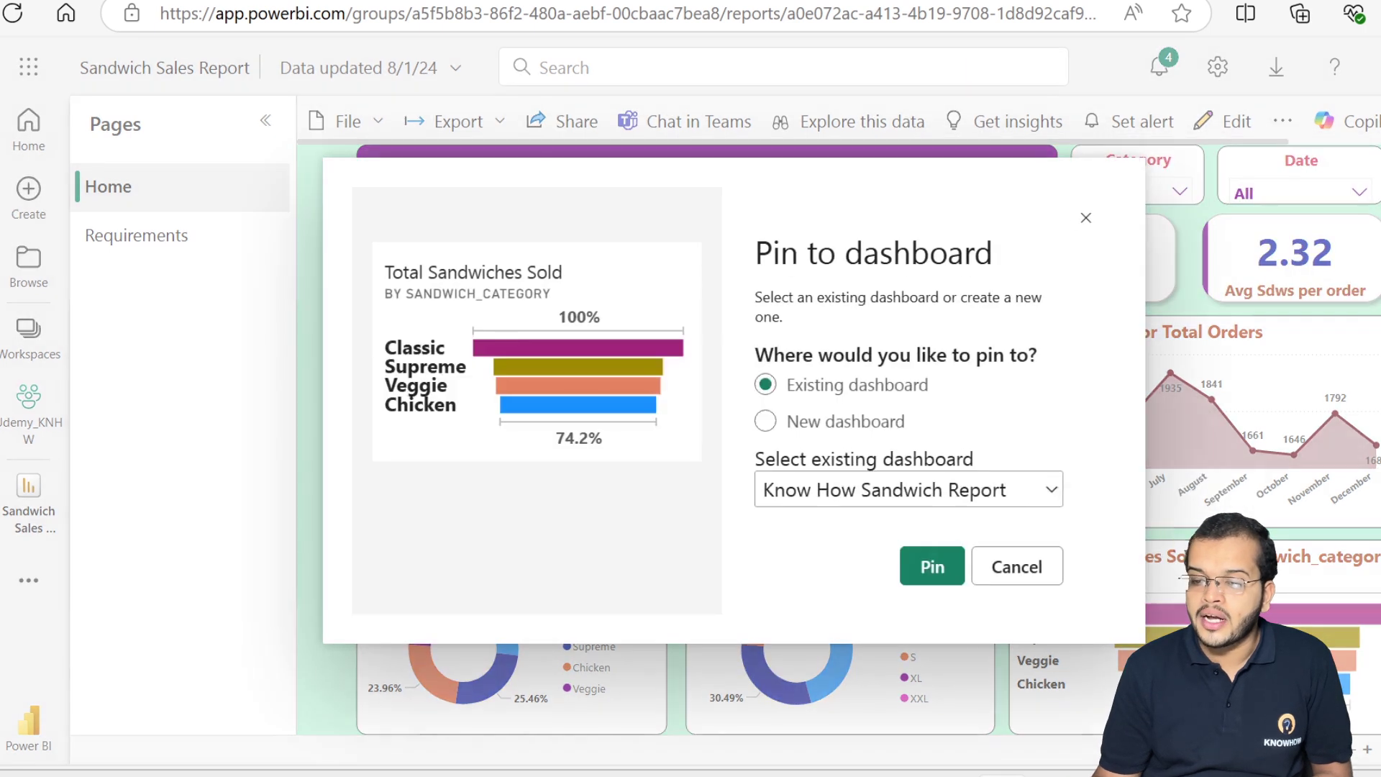
pyautogui.click(933, 563)
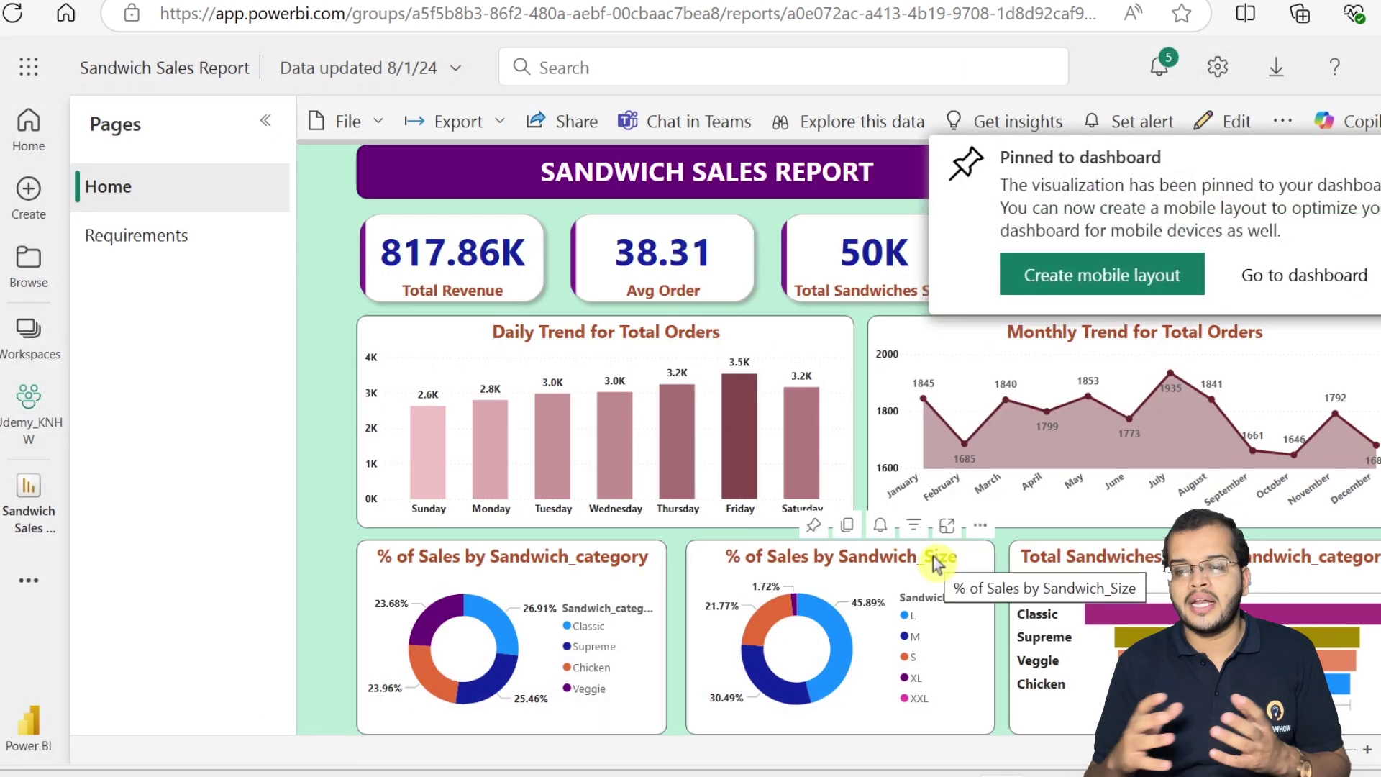
# Step: Open the Know How Sandwich Report dashboard and examine its pinned tiles
pyautogui.click(1284, 276)
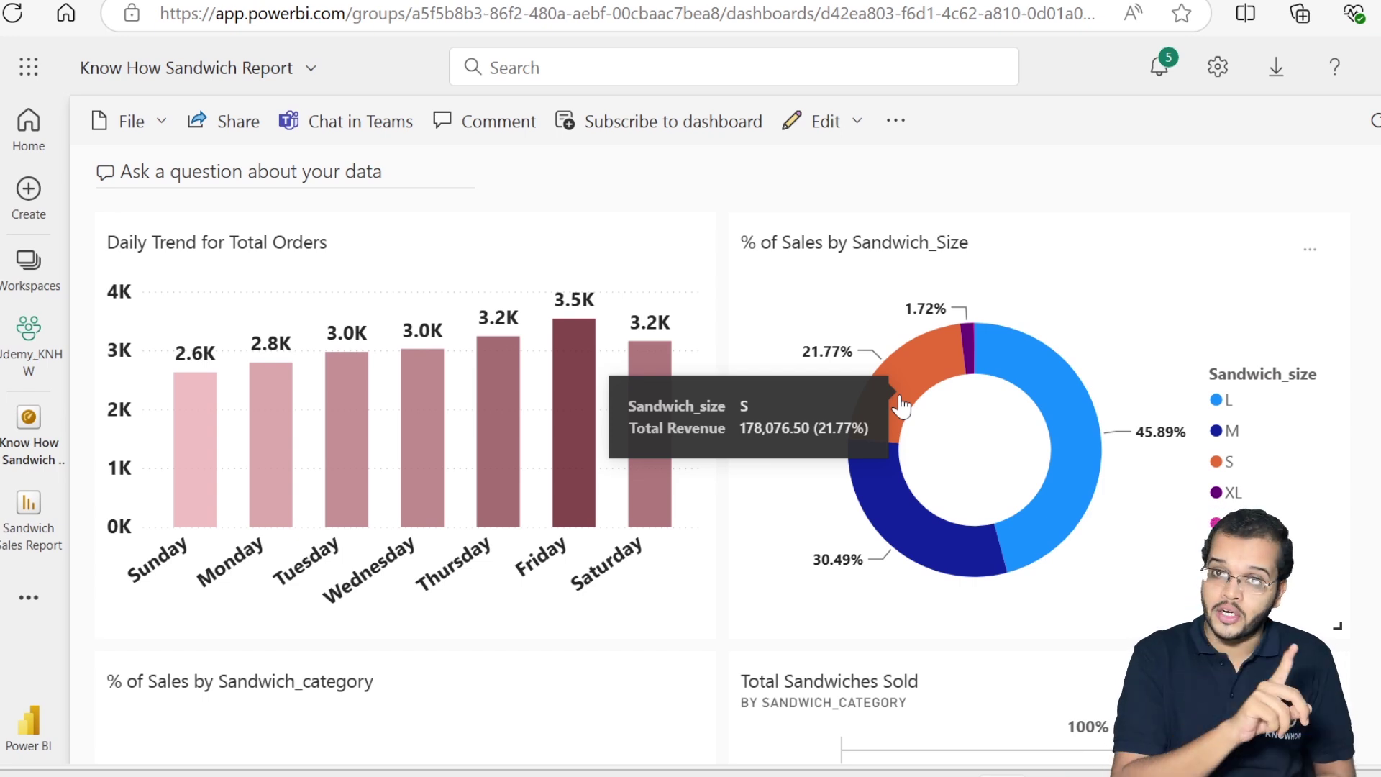
pyautogui.scroll(-5, 872, 317)
pyautogui.scroll(5, 872, 320)
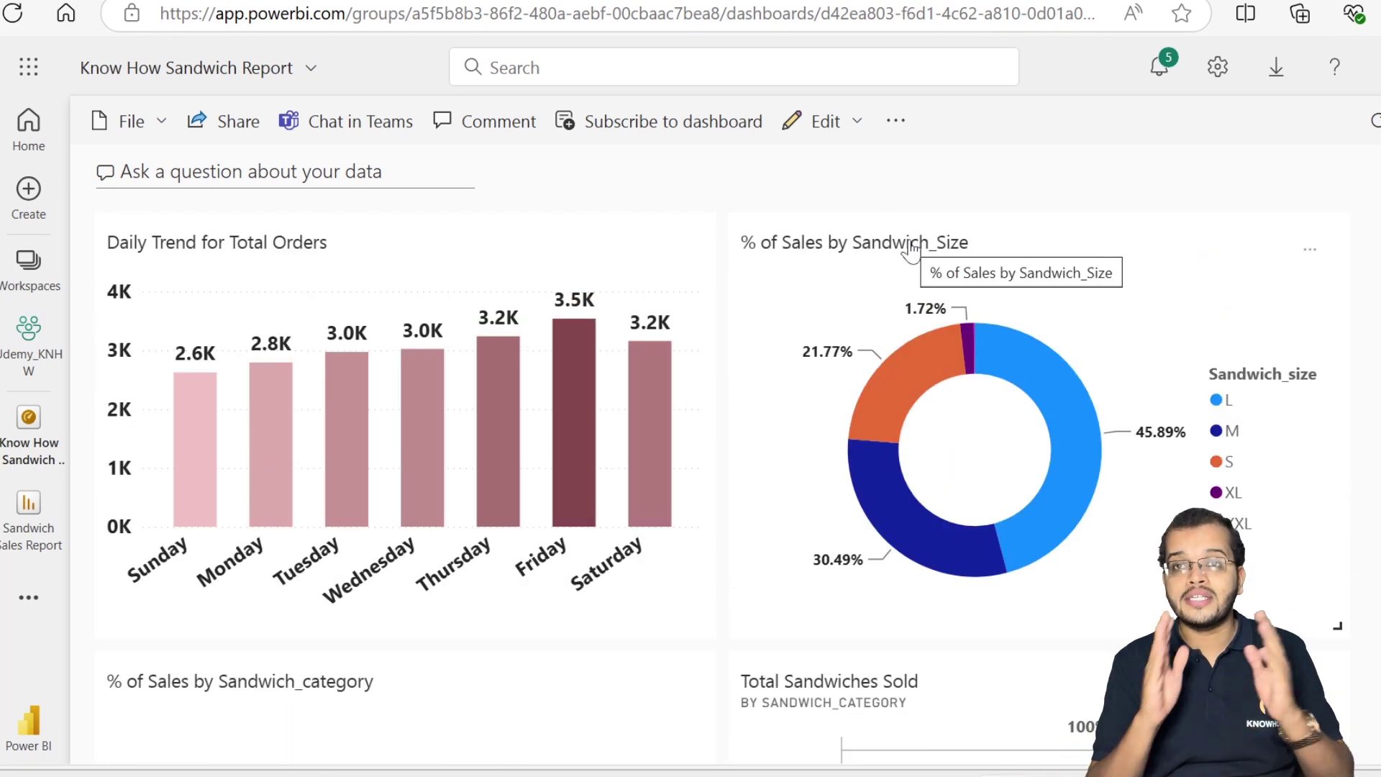
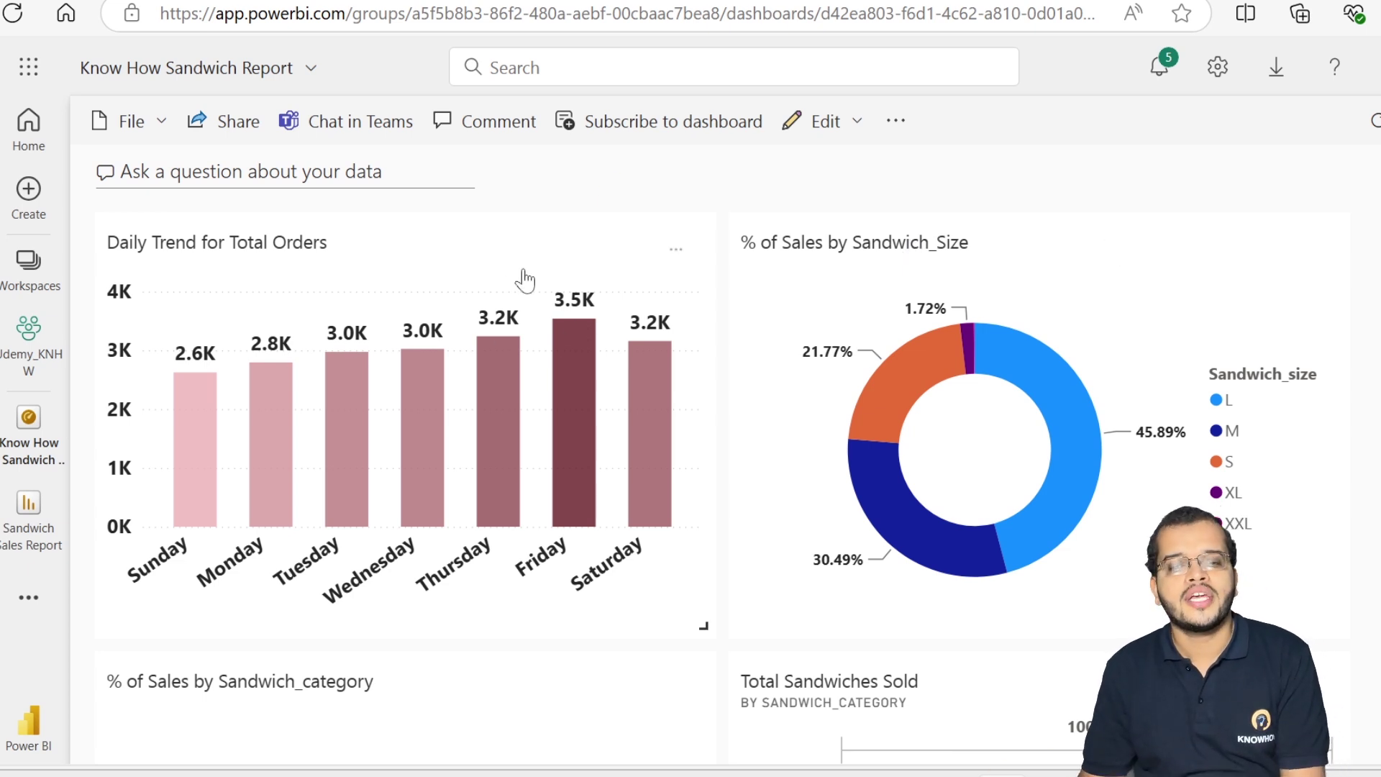
pyautogui.scroll(-4, 761, 354)
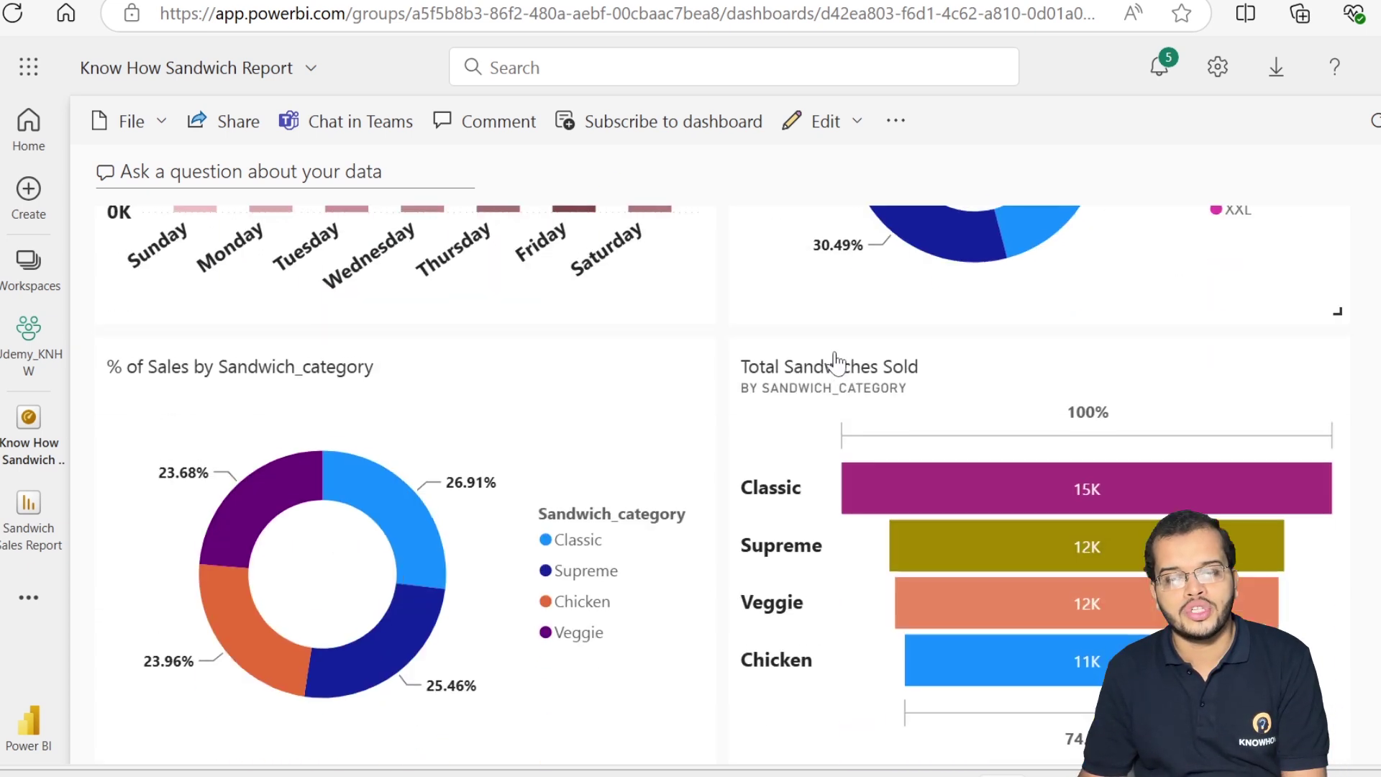
pyautogui.scroll(4, 748, 461)
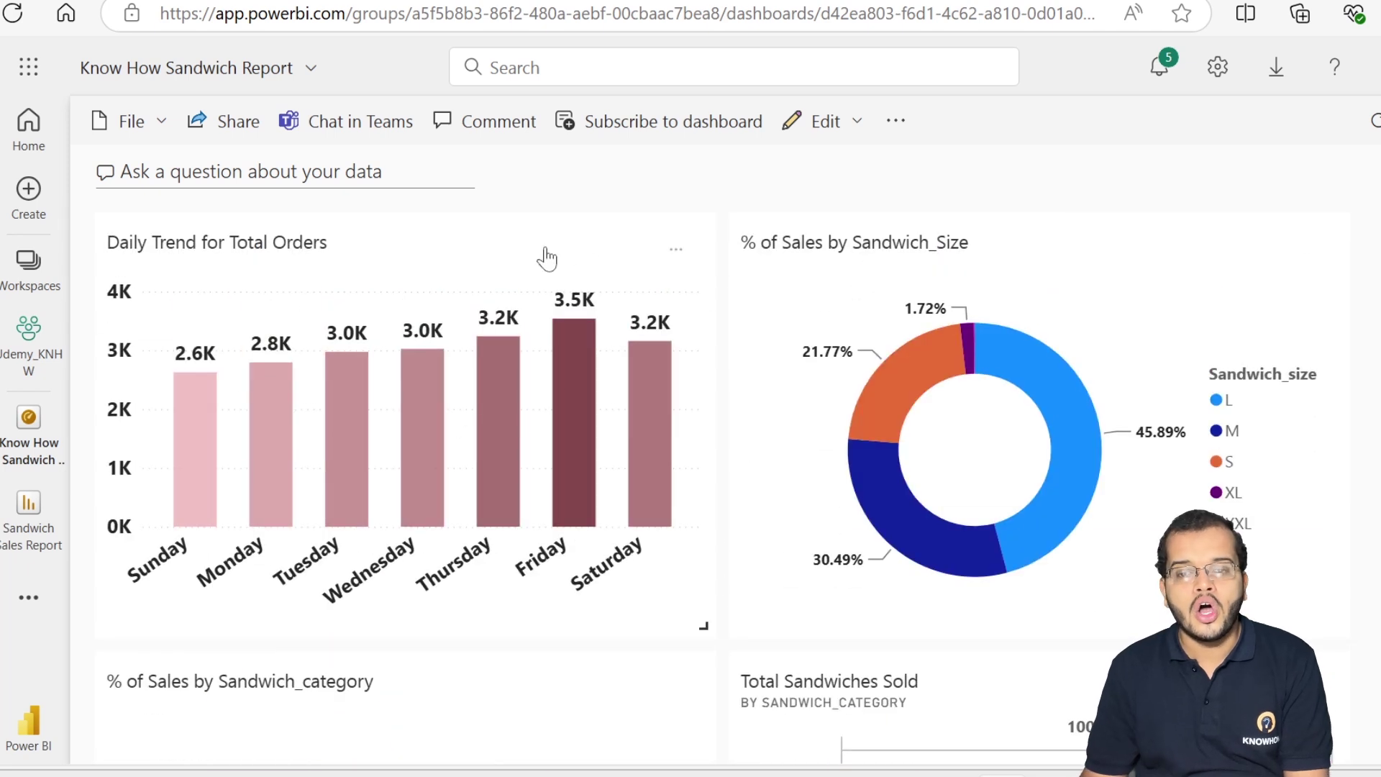
pyautogui.scroll(-4, 872, 292)
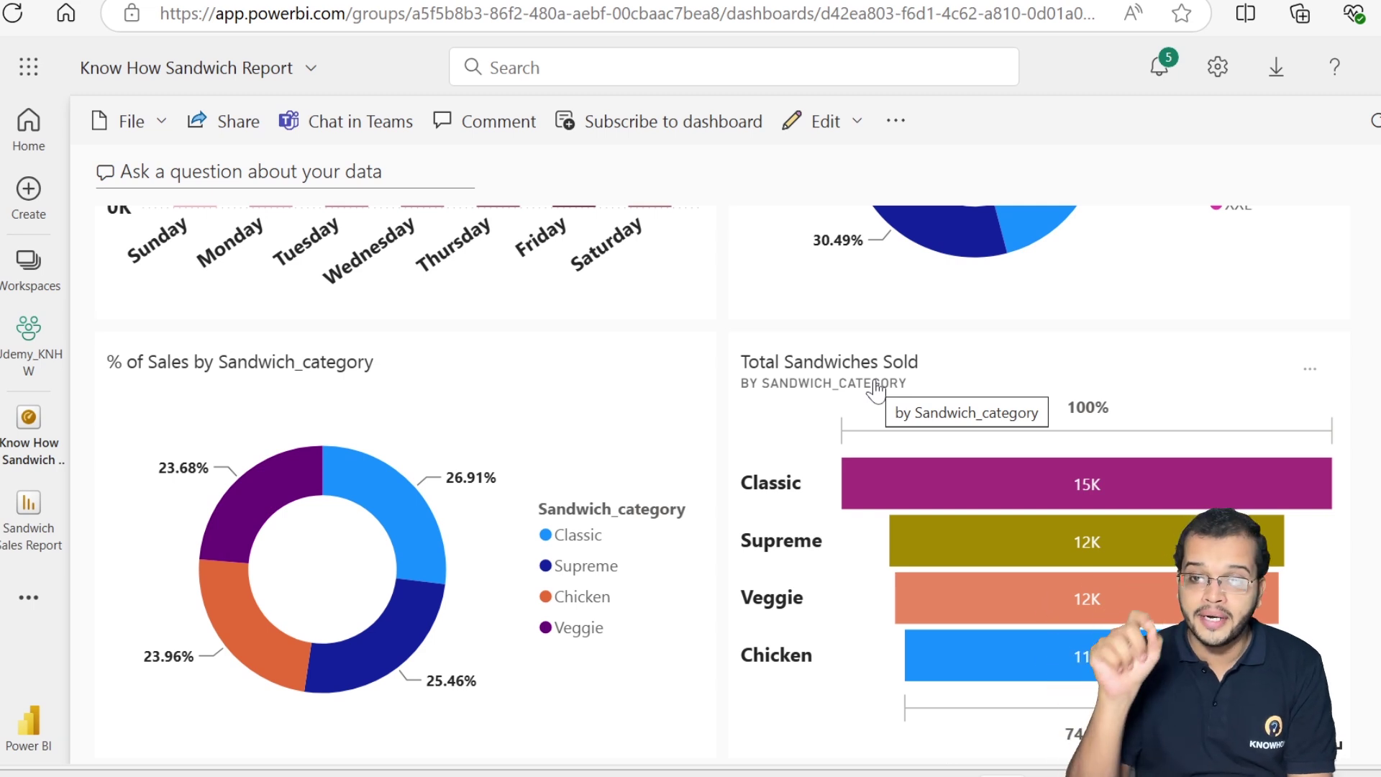
pyautogui.scroll(4, 875, 390)
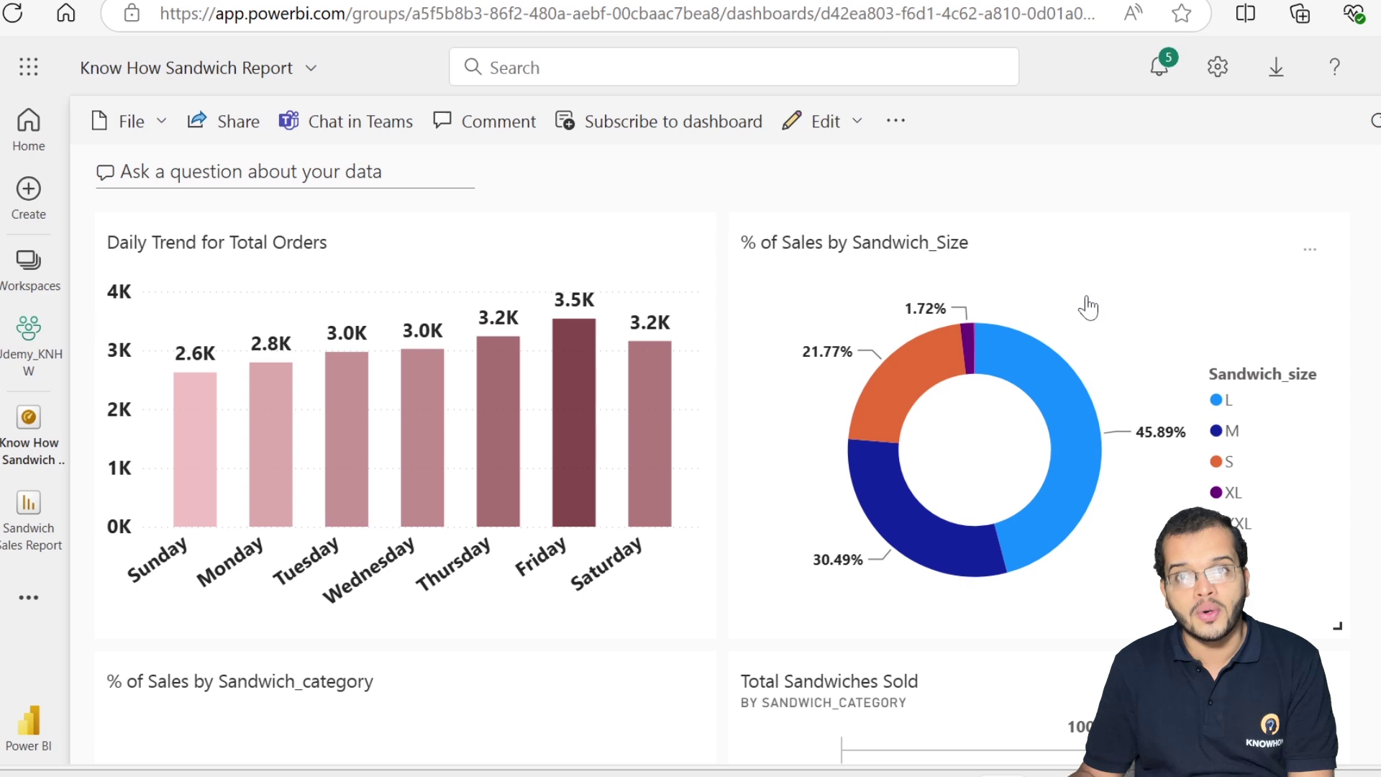
# Step: View the source report behind the % of Sales by Sandwich_Size tile and return to the dashboard
pyautogui.click(1087, 299)
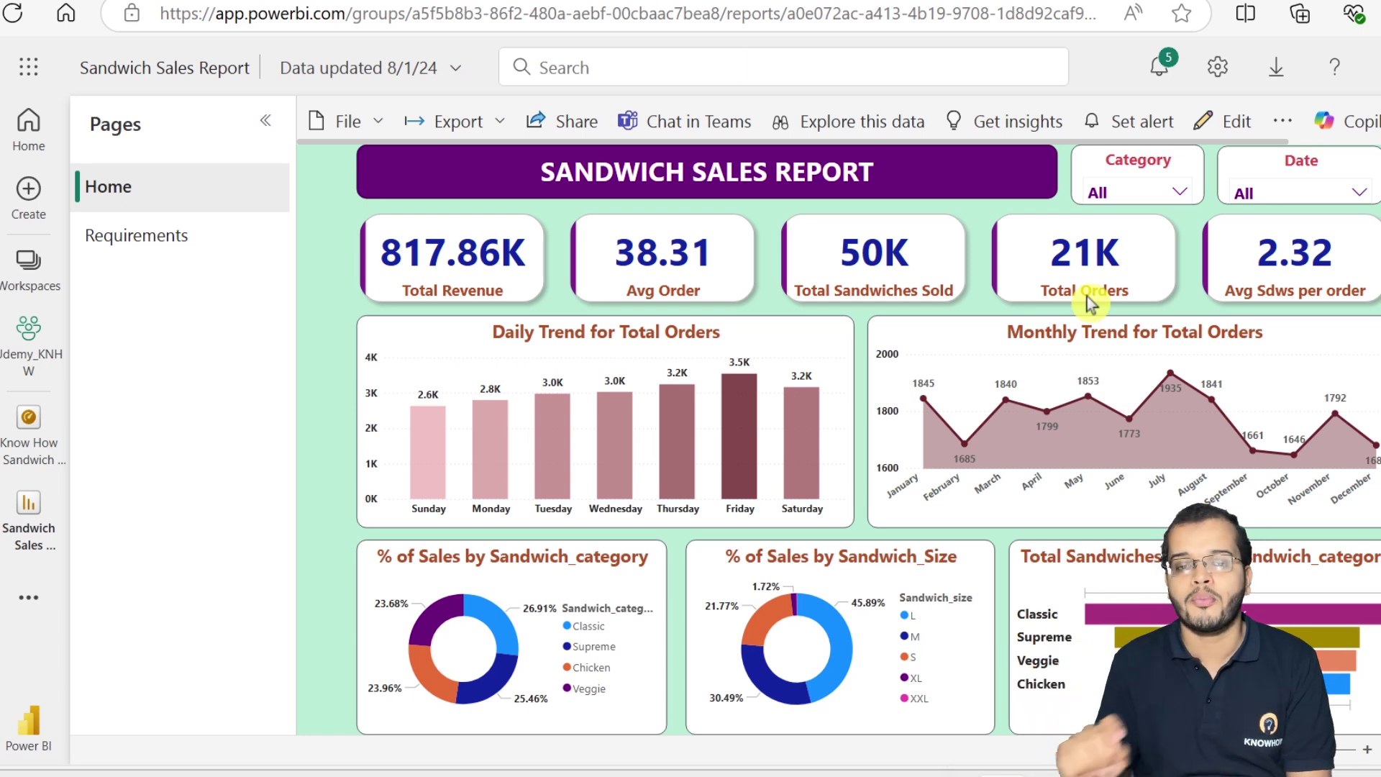
pyautogui.click(41, 454)
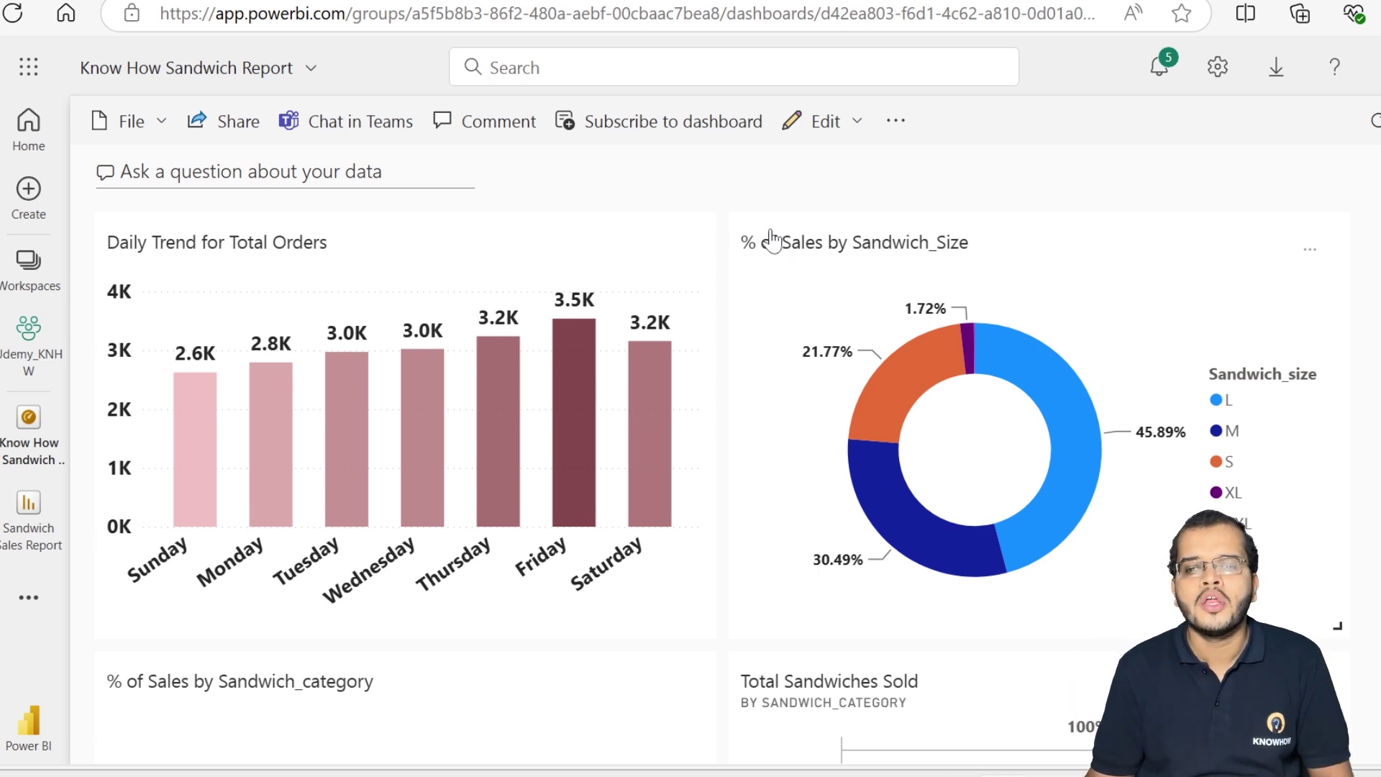
# Step: Apply the Dark theme to the Know How Sandwich Report dashboard and save it
pyautogui.click(860, 122)
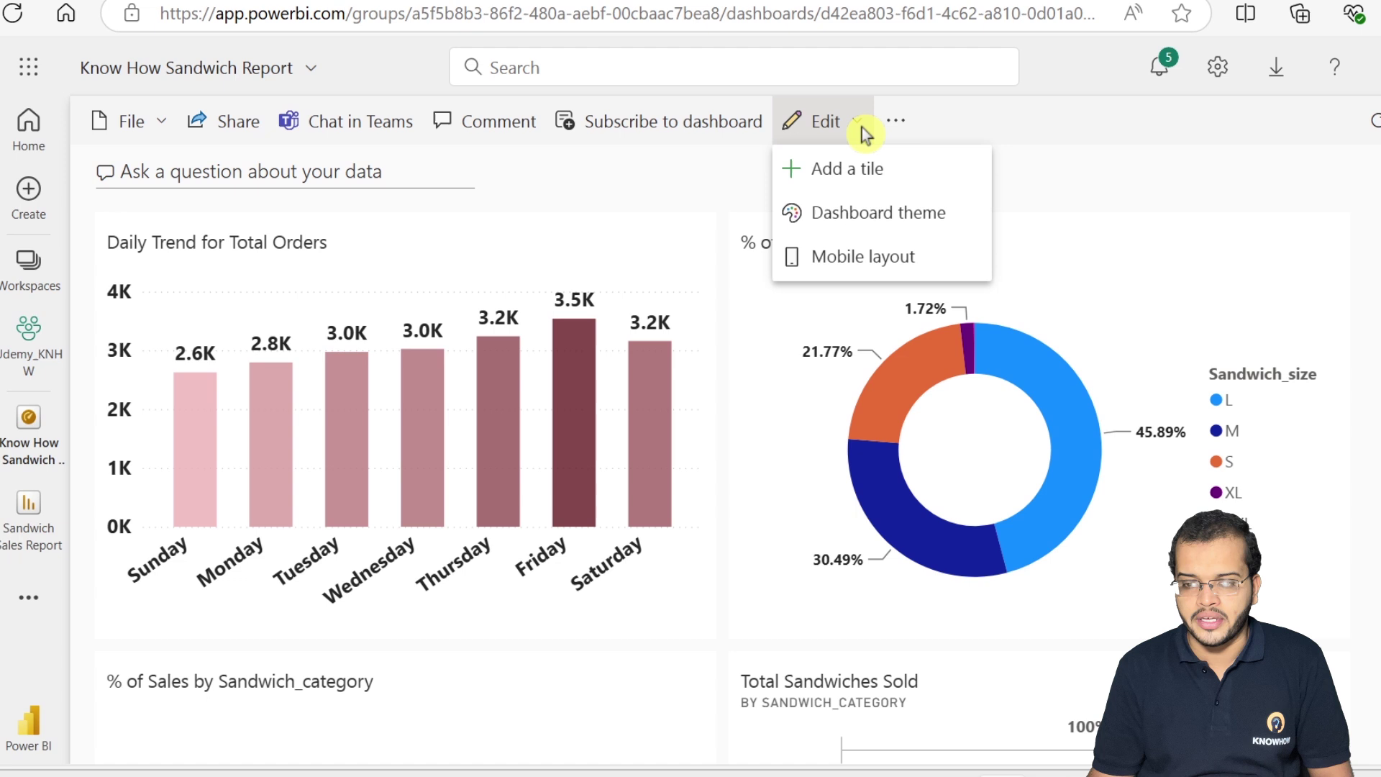
pyautogui.click(894, 219)
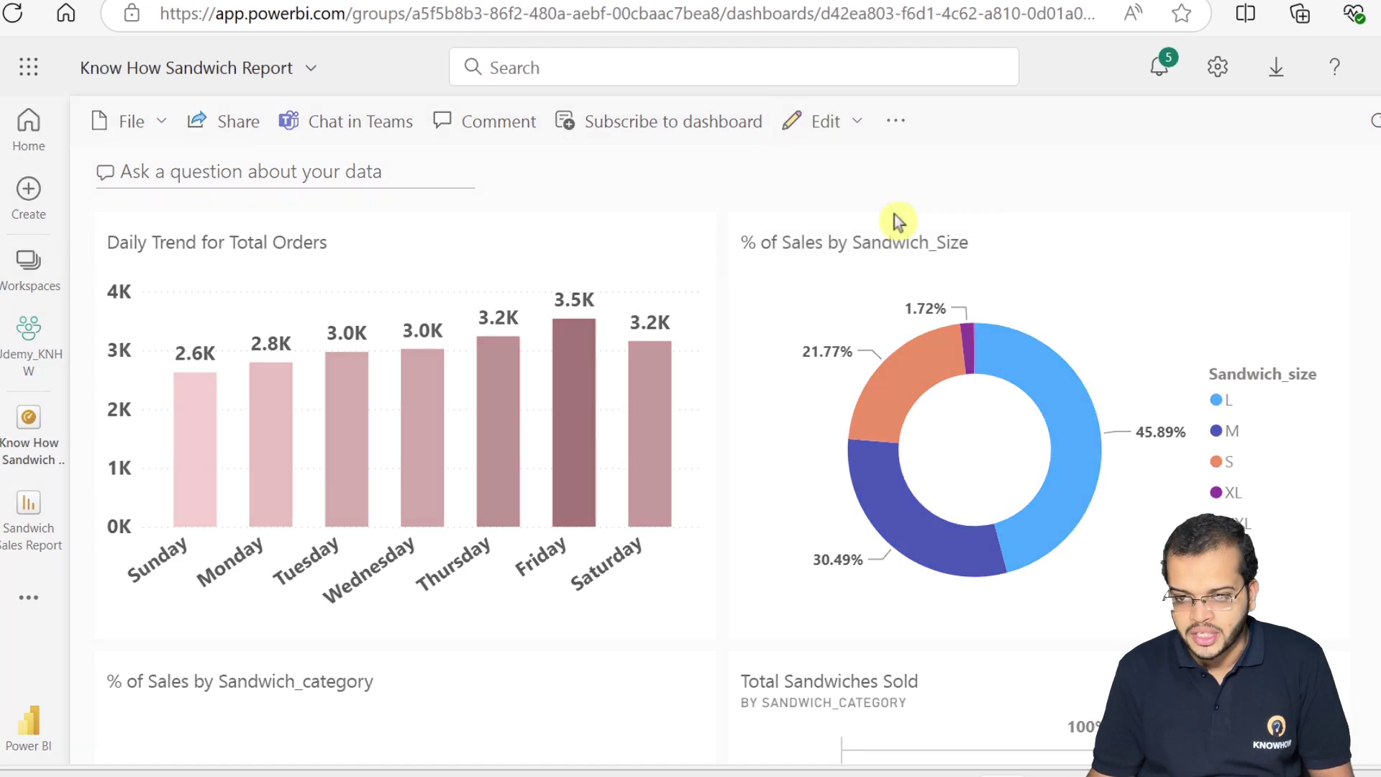
pyautogui.click(881, 282)
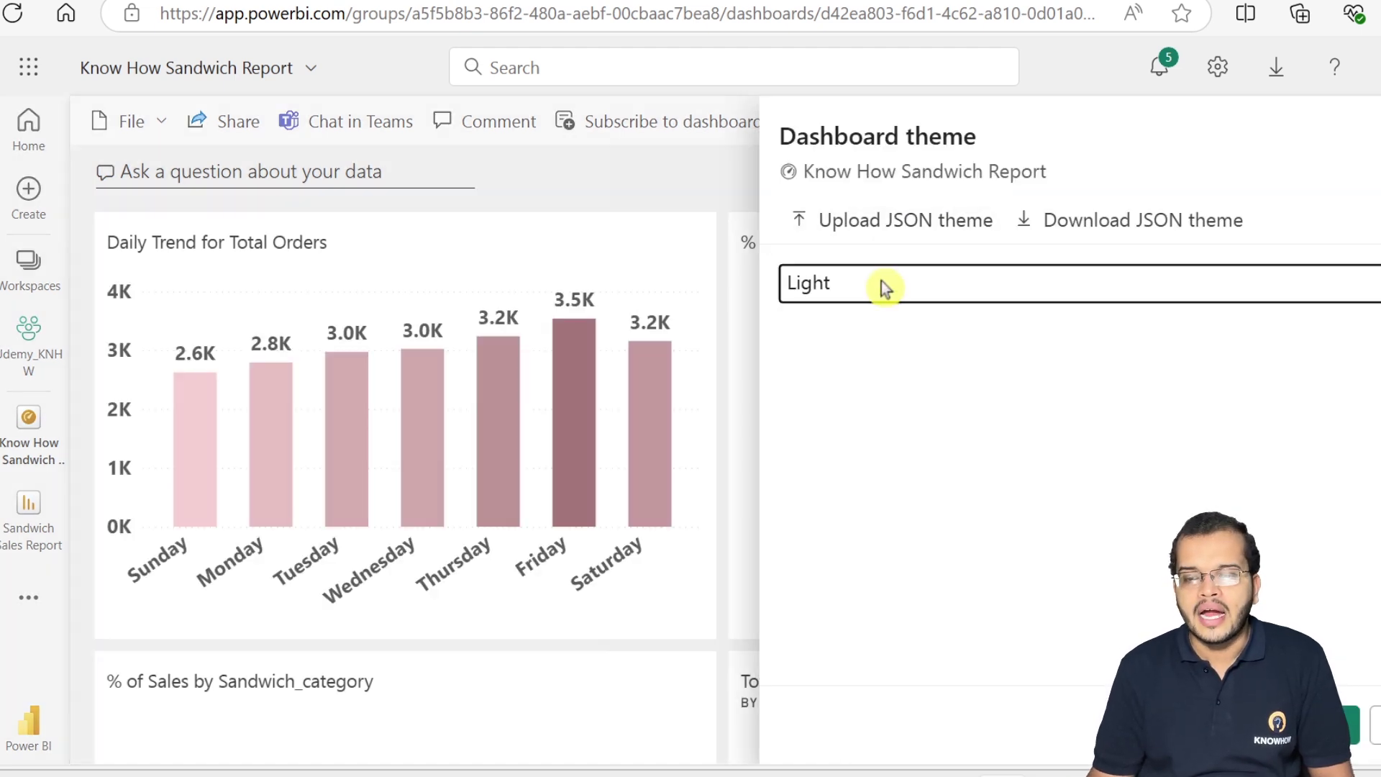
pyautogui.click(891, 364)
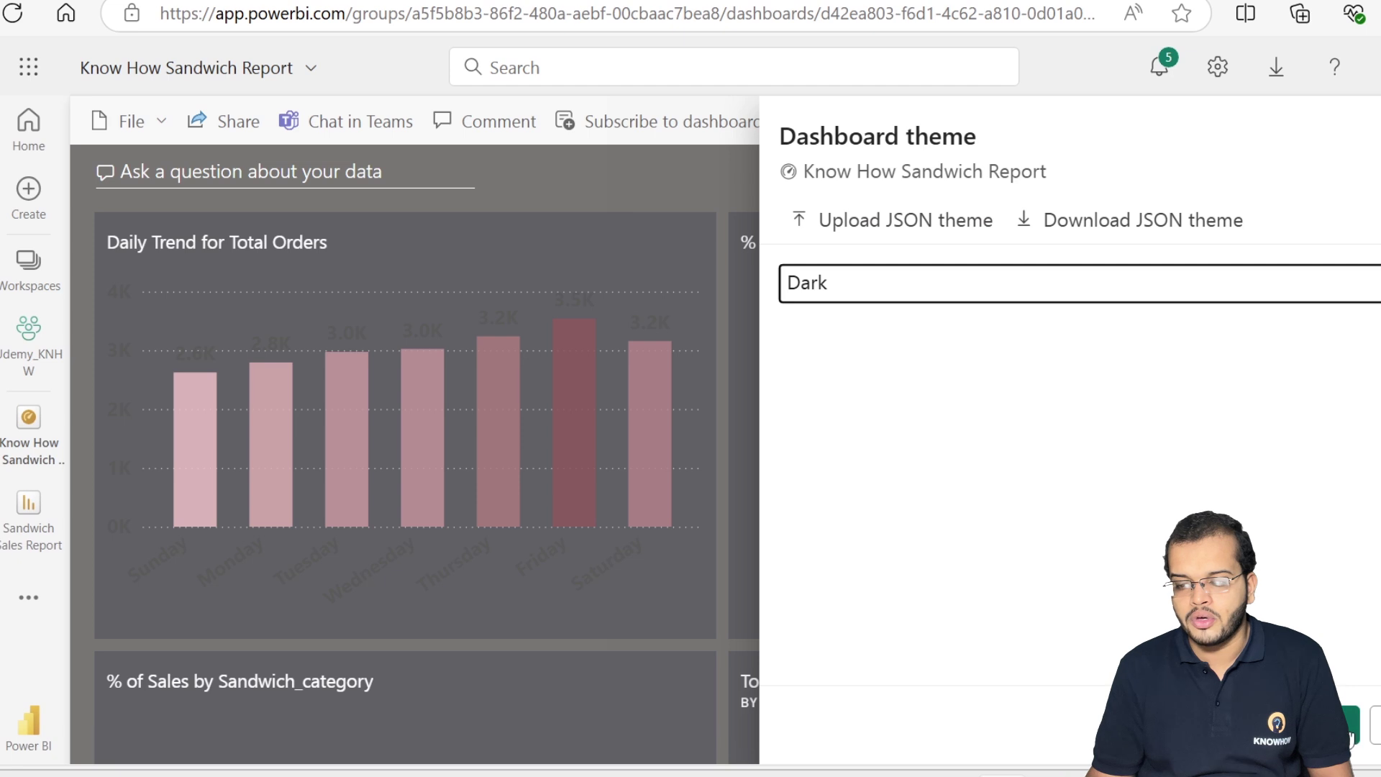
pyautogui.click(1339, 724)
pyautogui.scroll(-5, 1279, 446)
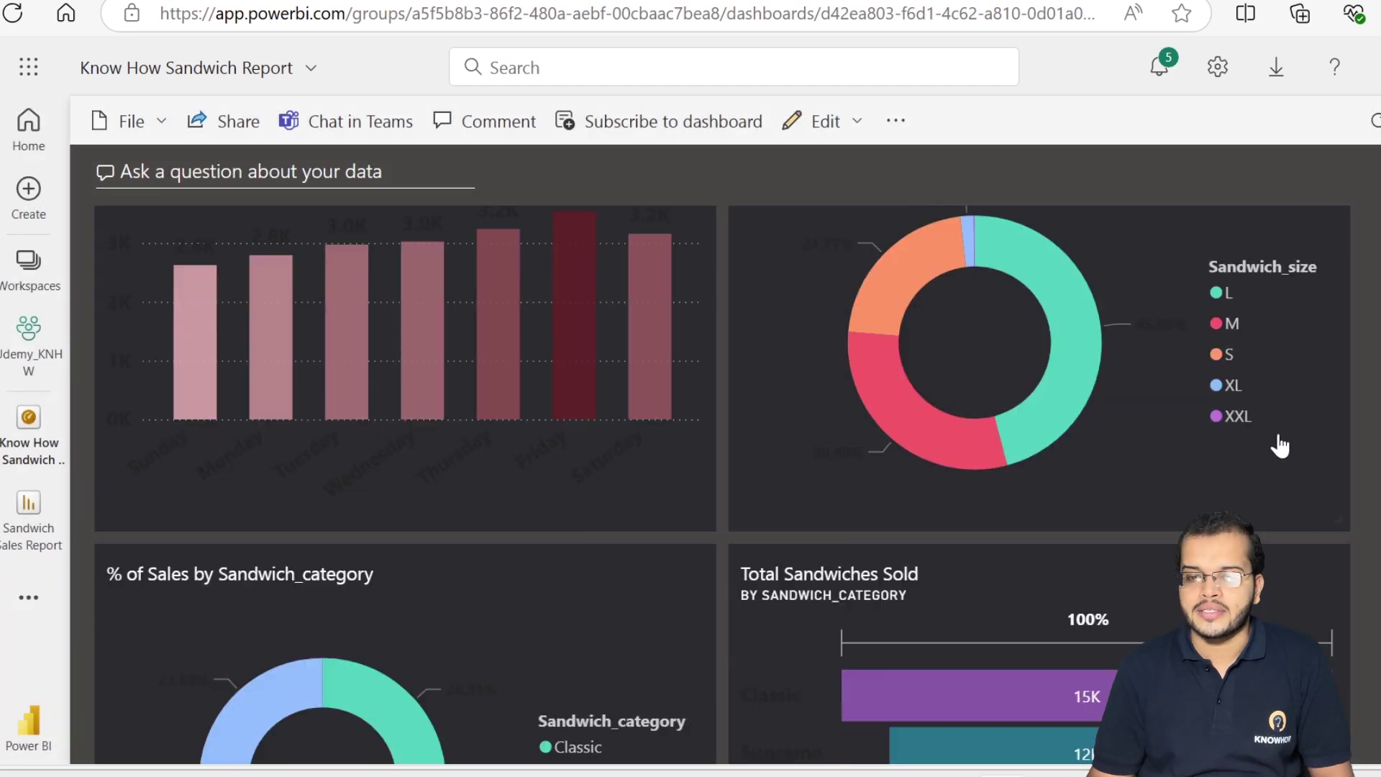
pyautogui.scroll(5, 1279, 446)
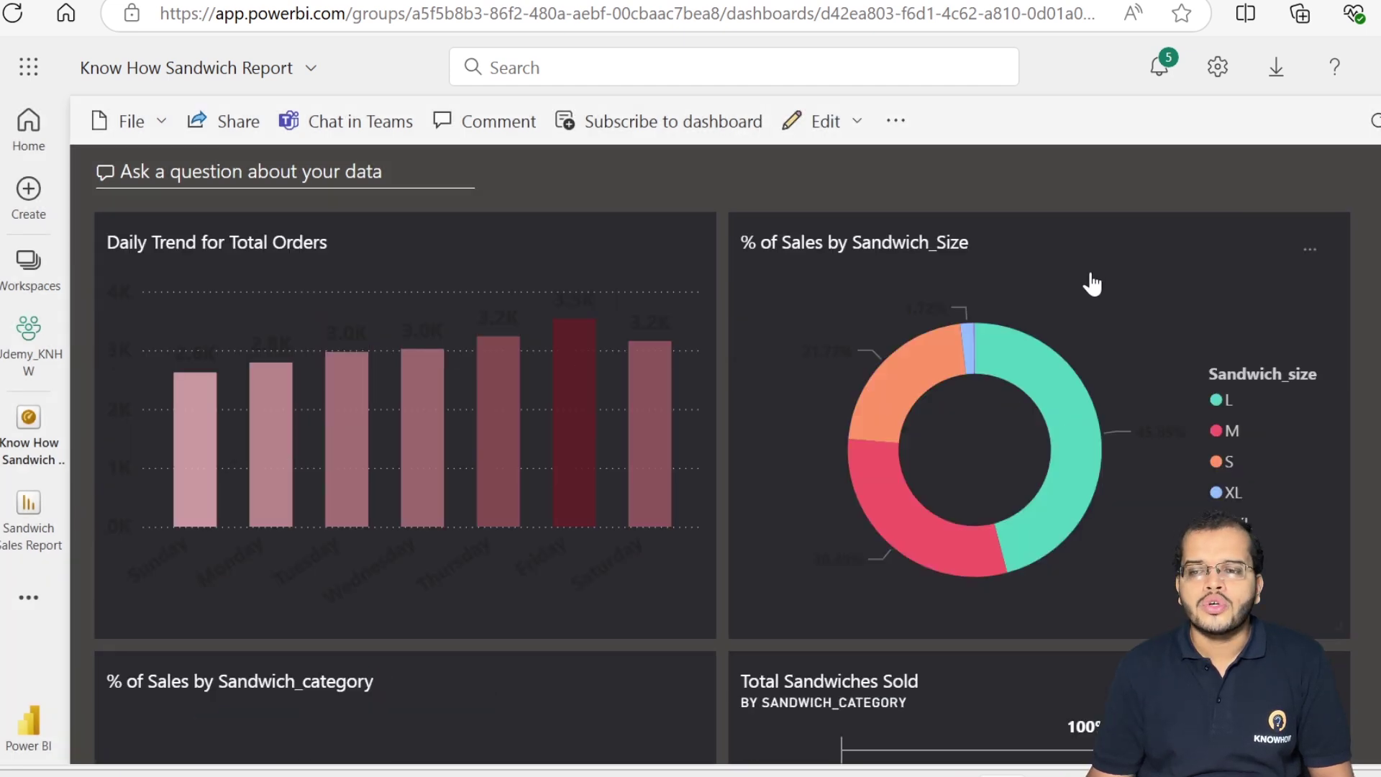
pyautogui.scroll(-5, 1089, 281)
pyautogui.scroll(5, 1092, 285)
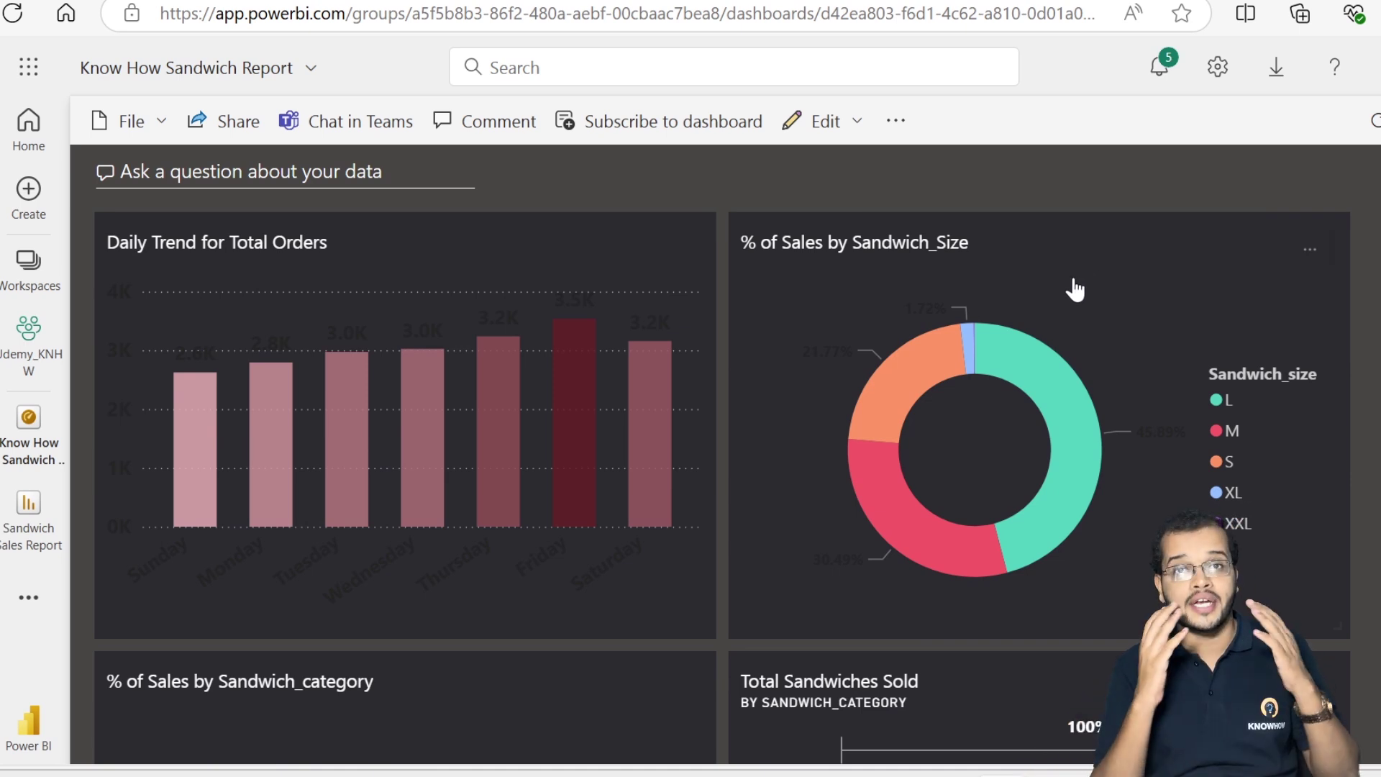
# Step: Pin the Home page of the Sandwich Sales Report as a live page to the existing Know How Sandwich Report dashboard
pyautogui.click(15, 523)
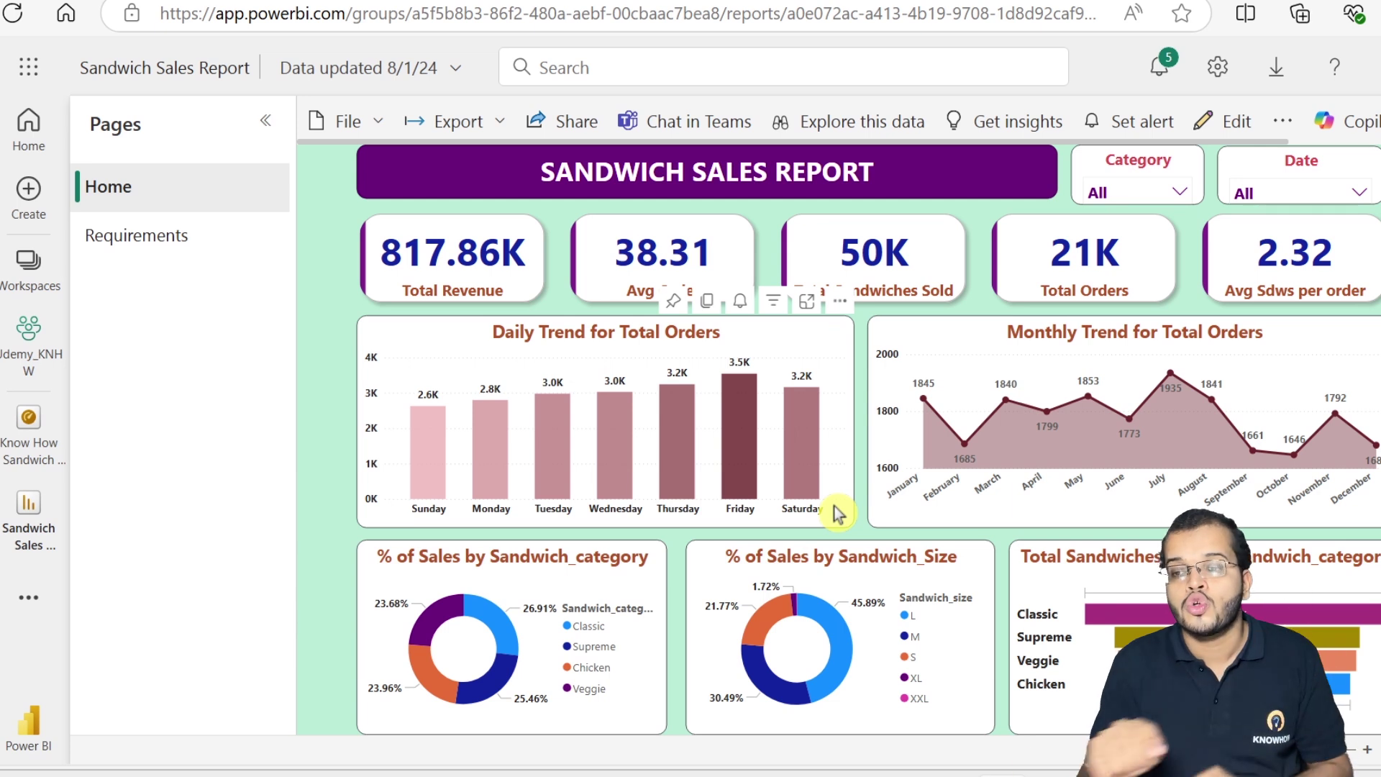
pyautogui.click(1282, 122)
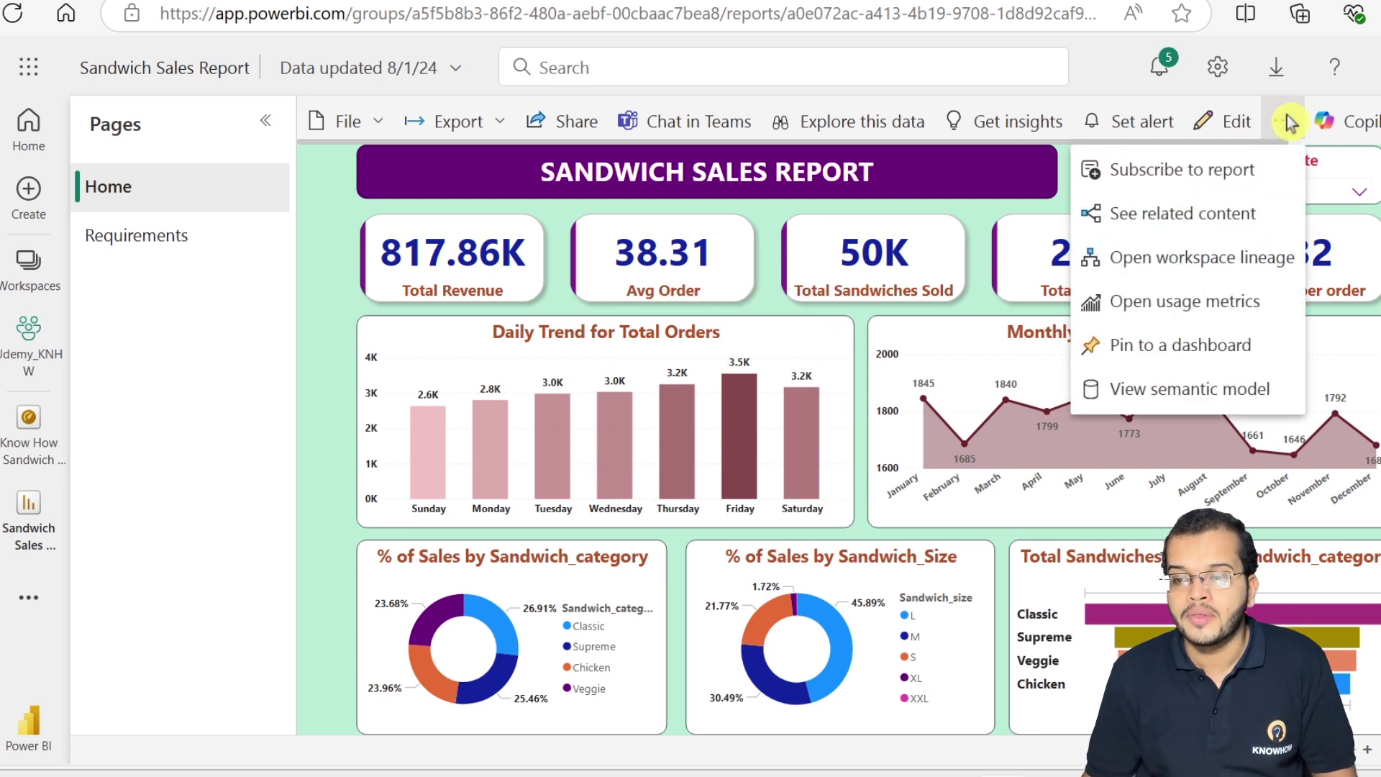
pyautogui.click(1186, 351)
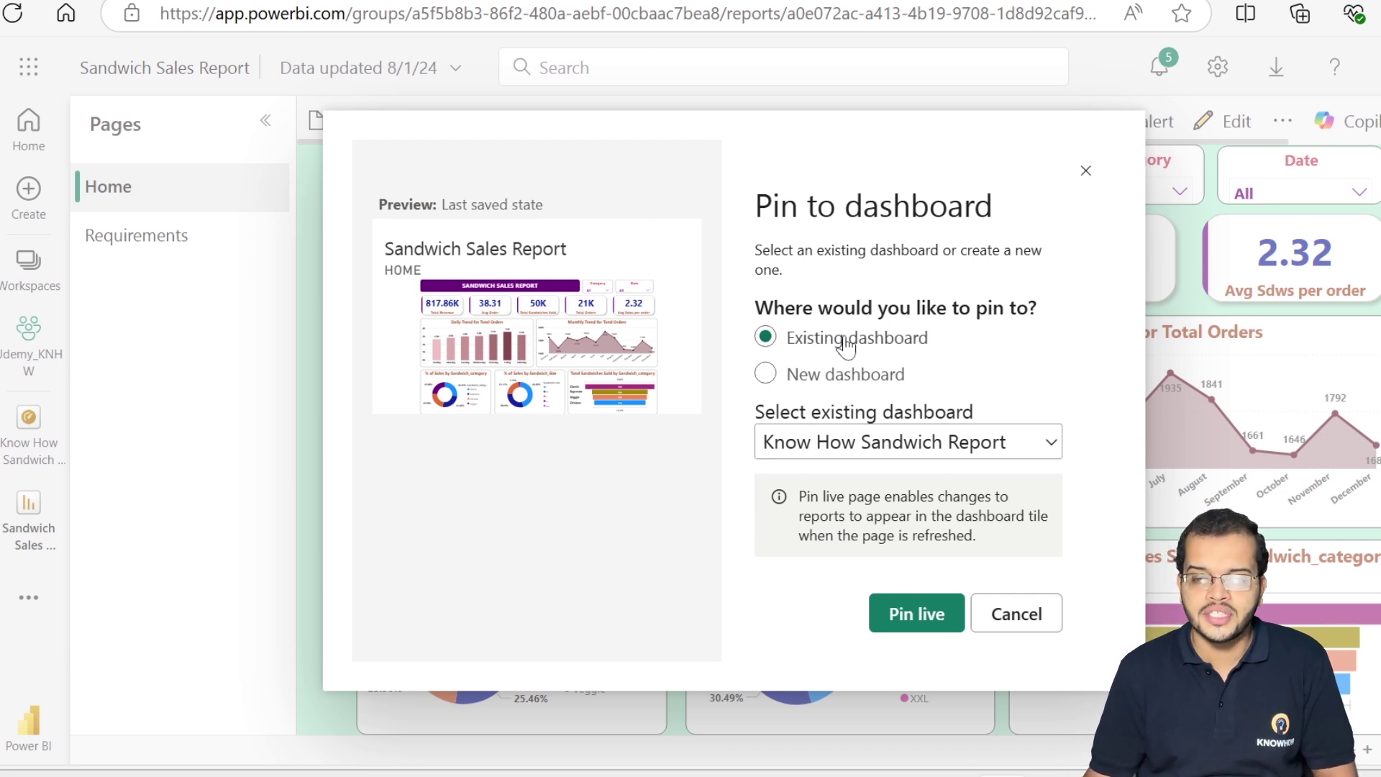
pyautogui.click(917, 624)
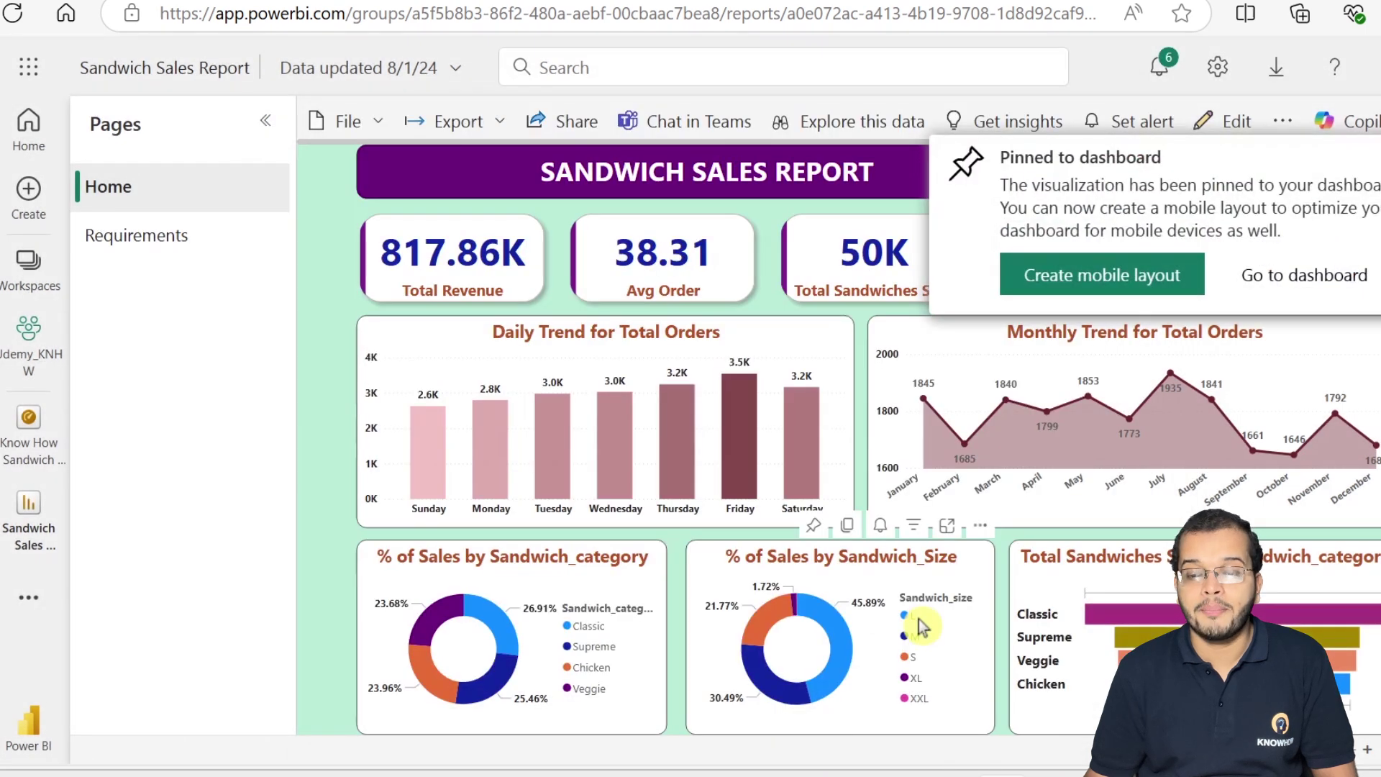
# Step: Open the Know How Sandwich Report dashboard and examine the pinned live report page below the individual tiles
pyautogui.click(1279, 273)
pyautogui.scroll(-10, 969, 262)
pyautogui.scroll(-7, 969, 262)
pyautogui.scroll(12, 969, 255)
pyautogui.scroll(-5, 971, 256)
pyautogui.scroll(-3, 970, 254)
pyautogui.scroll(2, 968, 253)
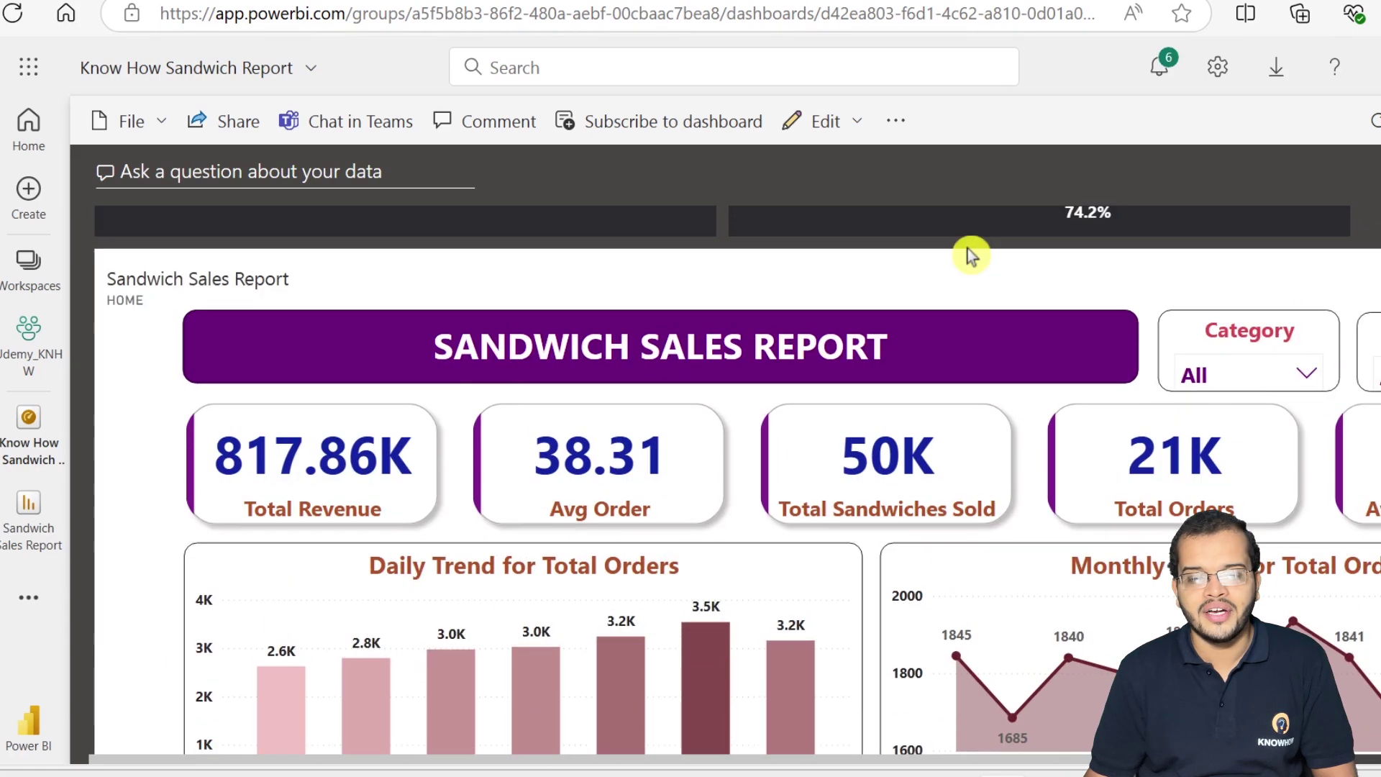
pyautogui.hscroll(3, 719, 482)
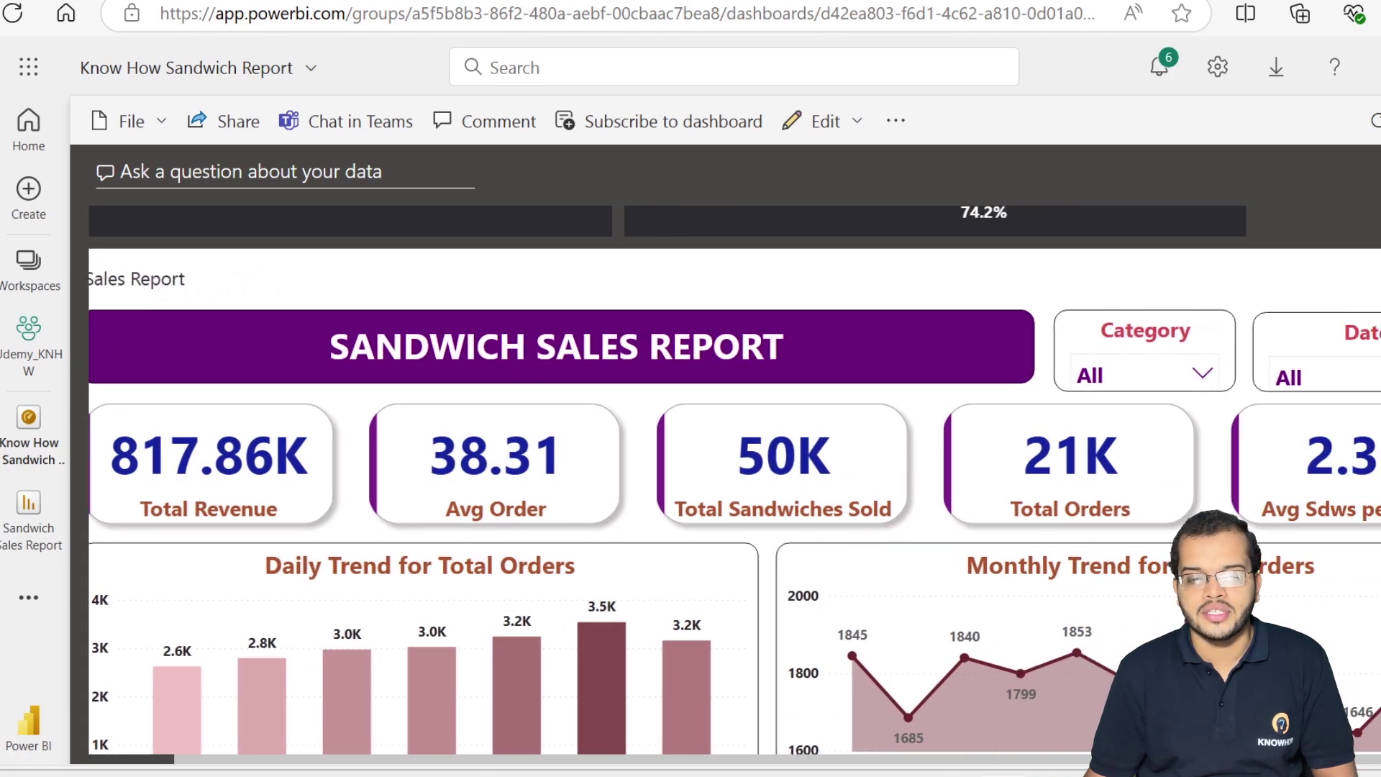
pyautogui.hscroll(-3, 1100, 567)
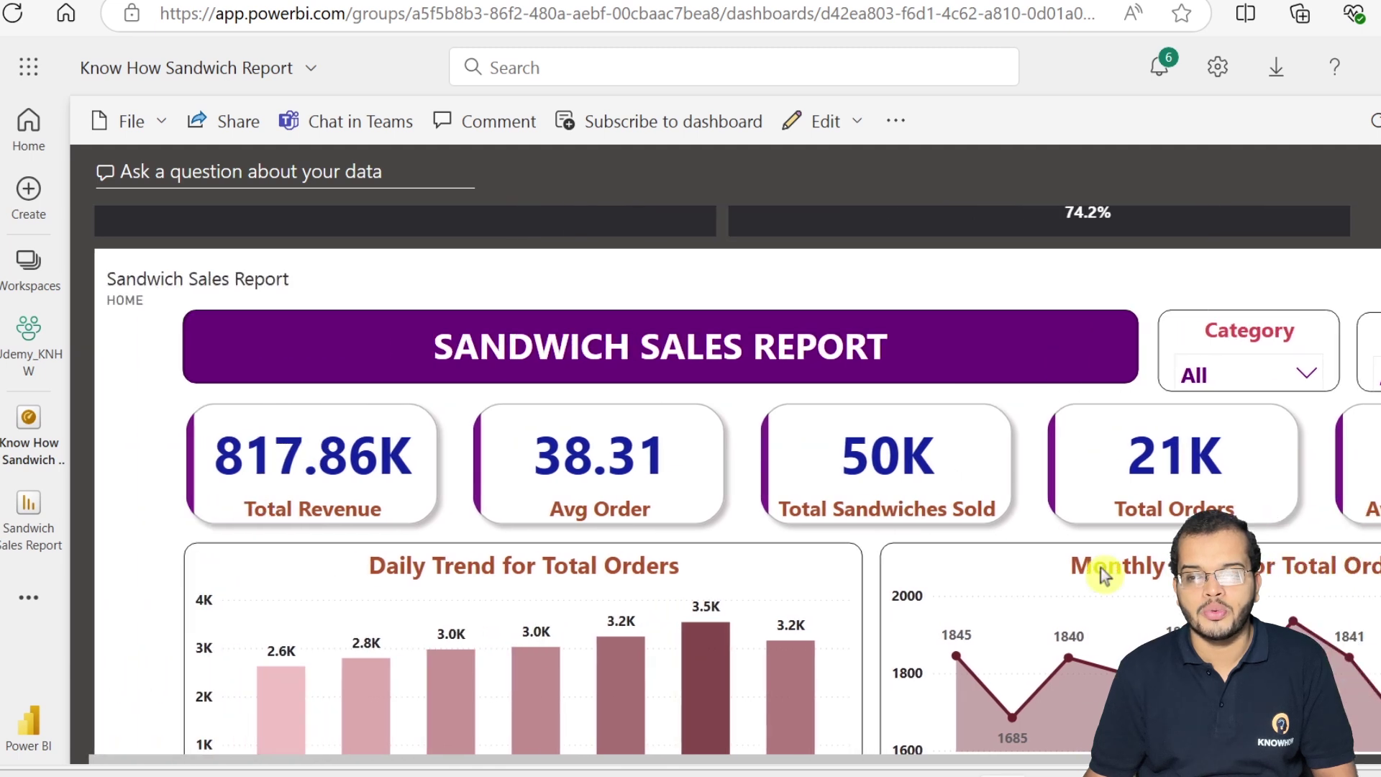
pyautogui.scroll(-5, 1101, 568)
pyautogui.scroll(6, 1099, 566)
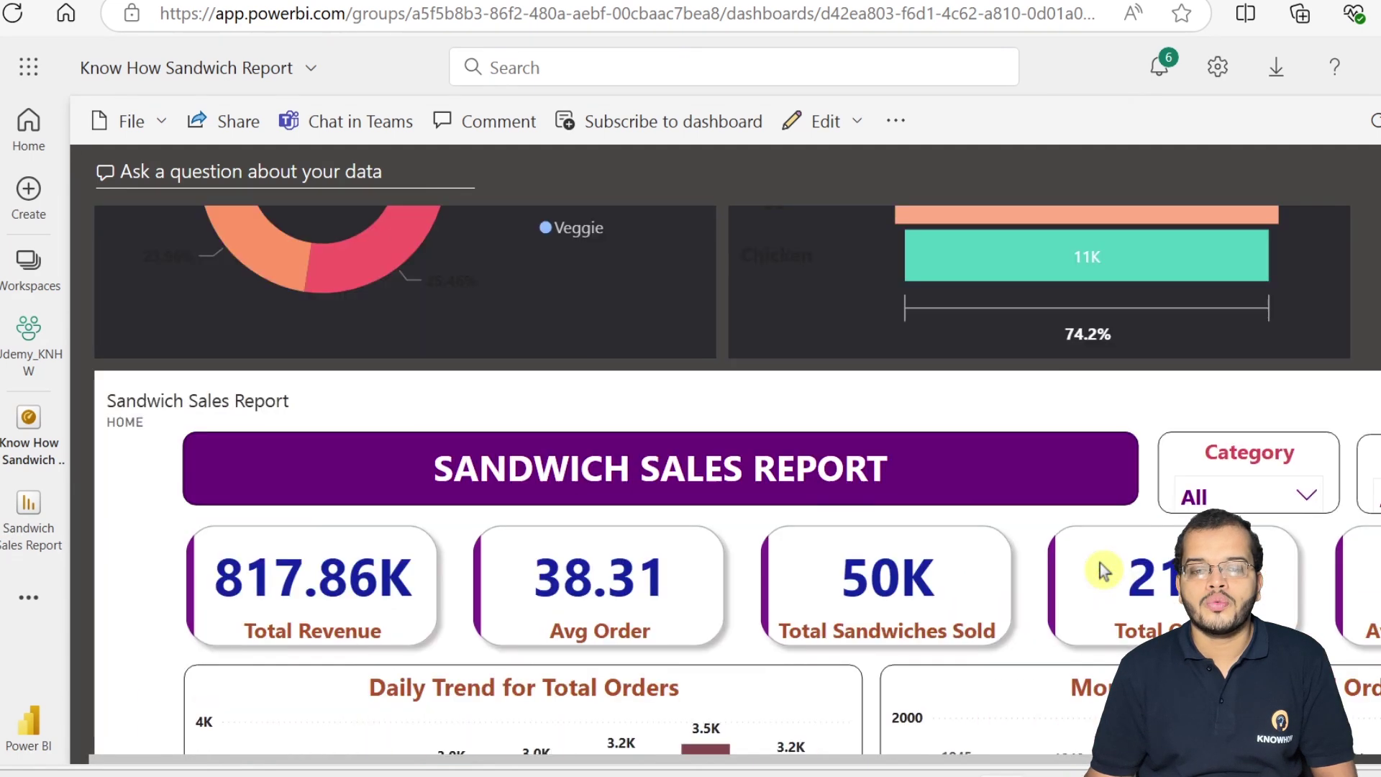
pyautogui.scroll(-2, 1099, 563)
pyautogui.scroll(-2, 1099, 563)
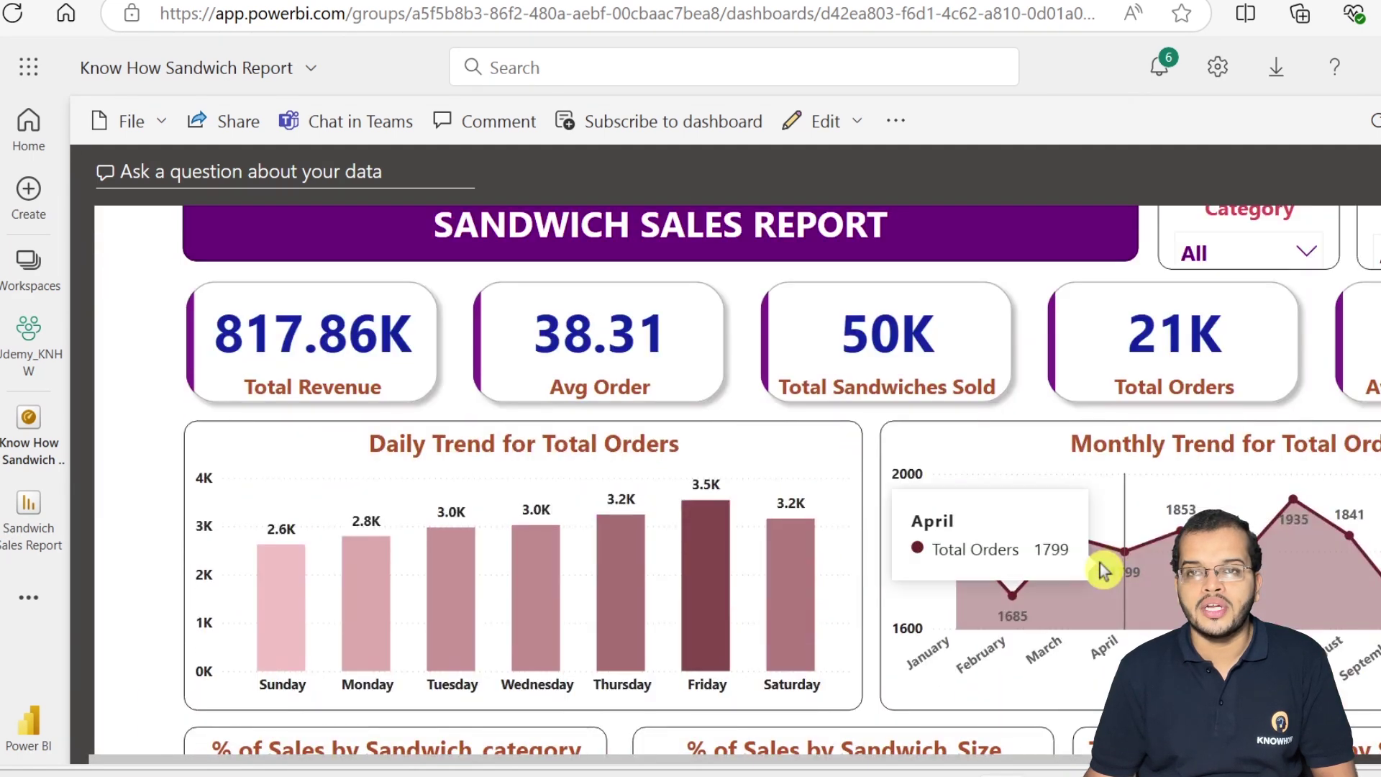
pyautogui.scroll(-3, 1098, 563)
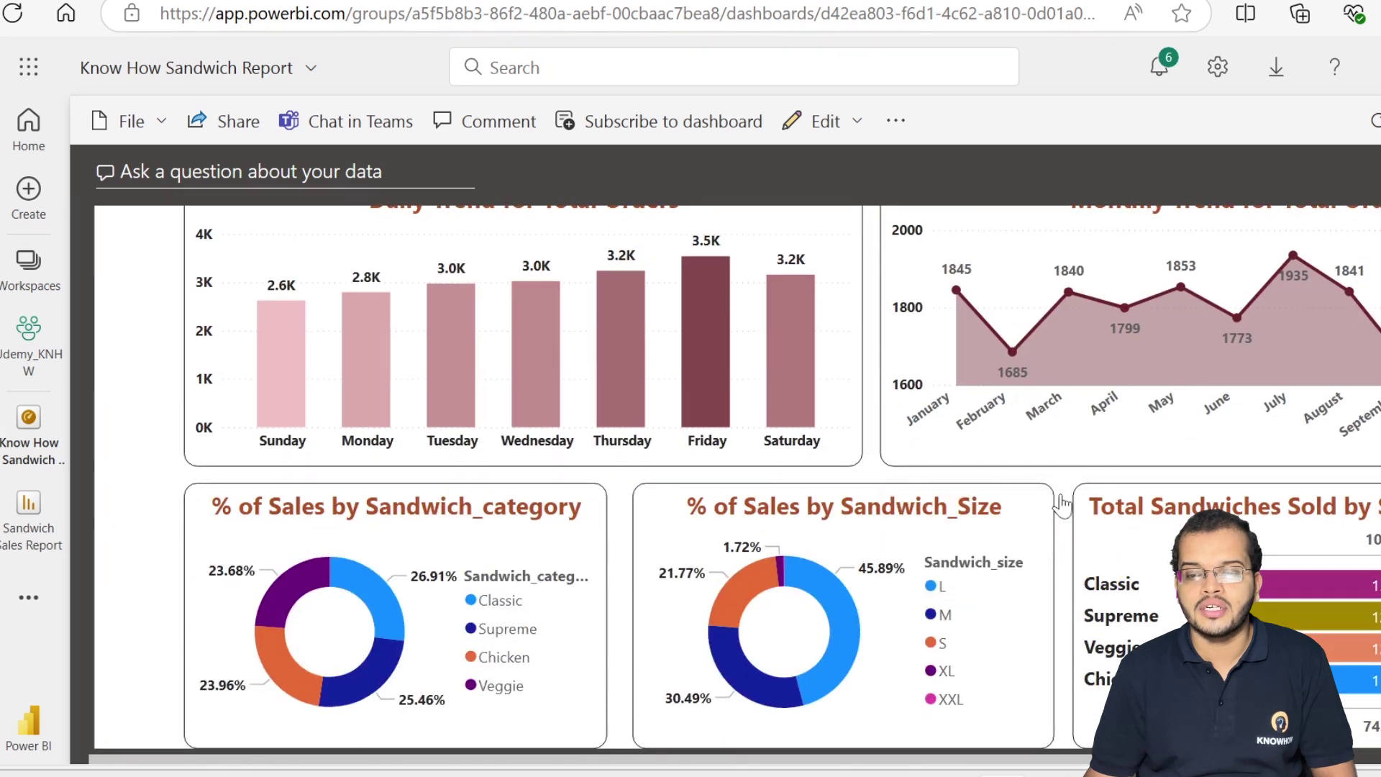
pyautogui.scroll(4, 1062, 495)
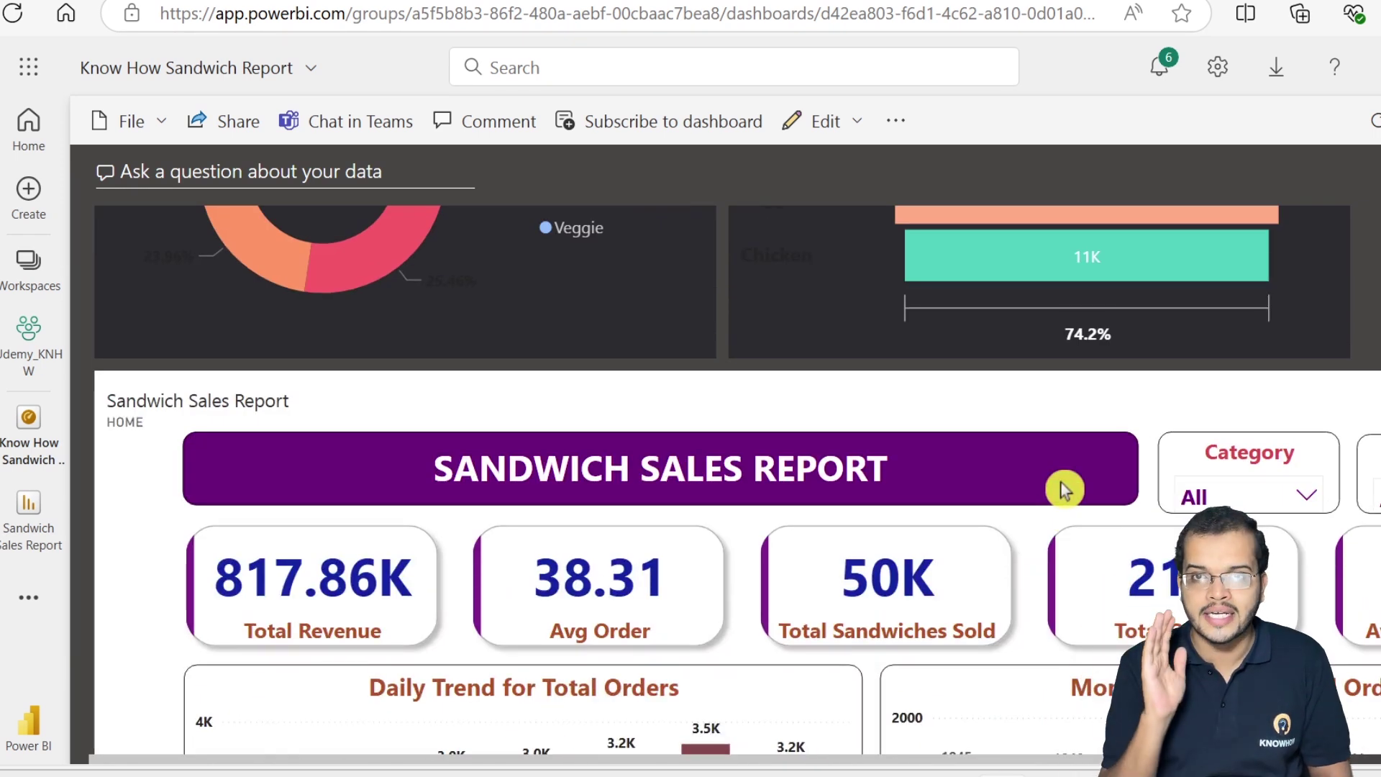
# Step: Open the source report from the dashboard's % of Sales by Sandwich_Size tile
pyautogui.scroll(-5, 864, 369)
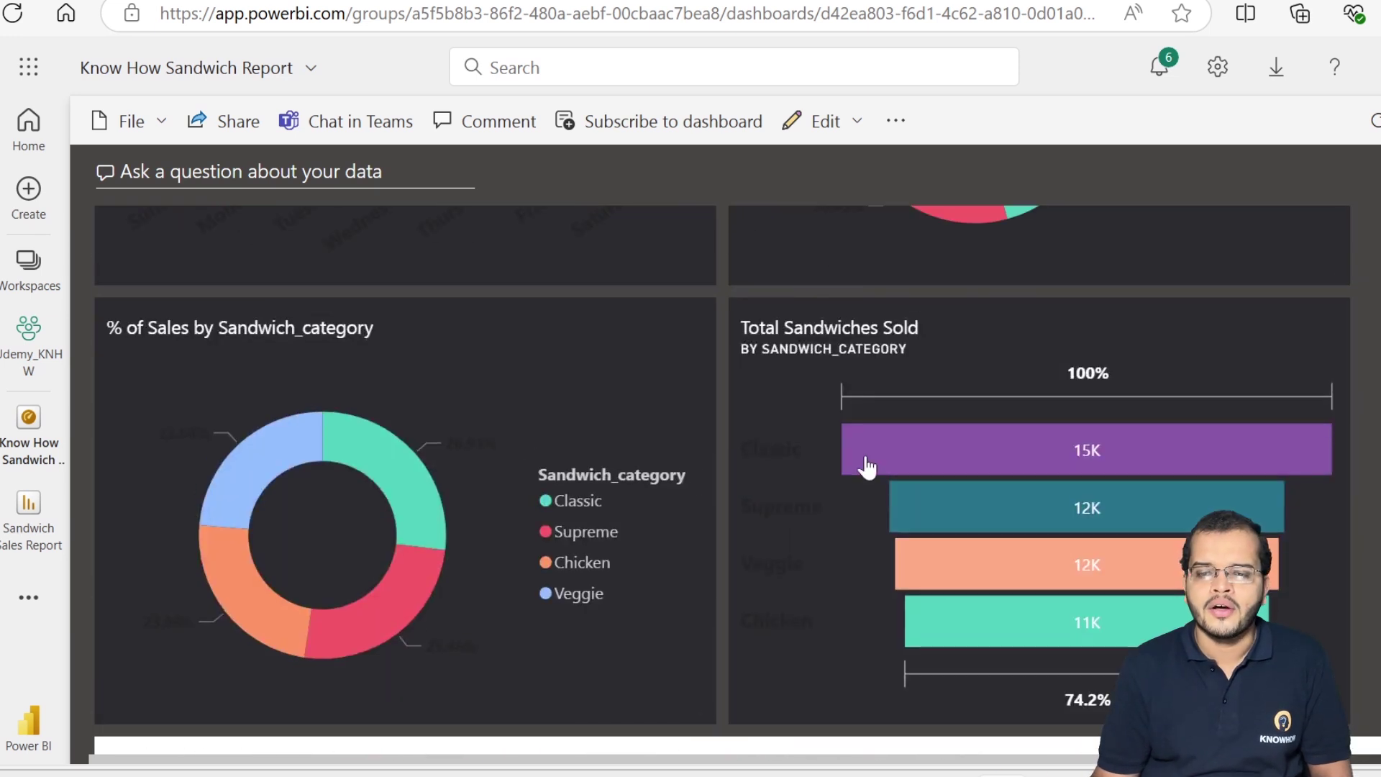
pyautogui.scroll(5, 822, 276)
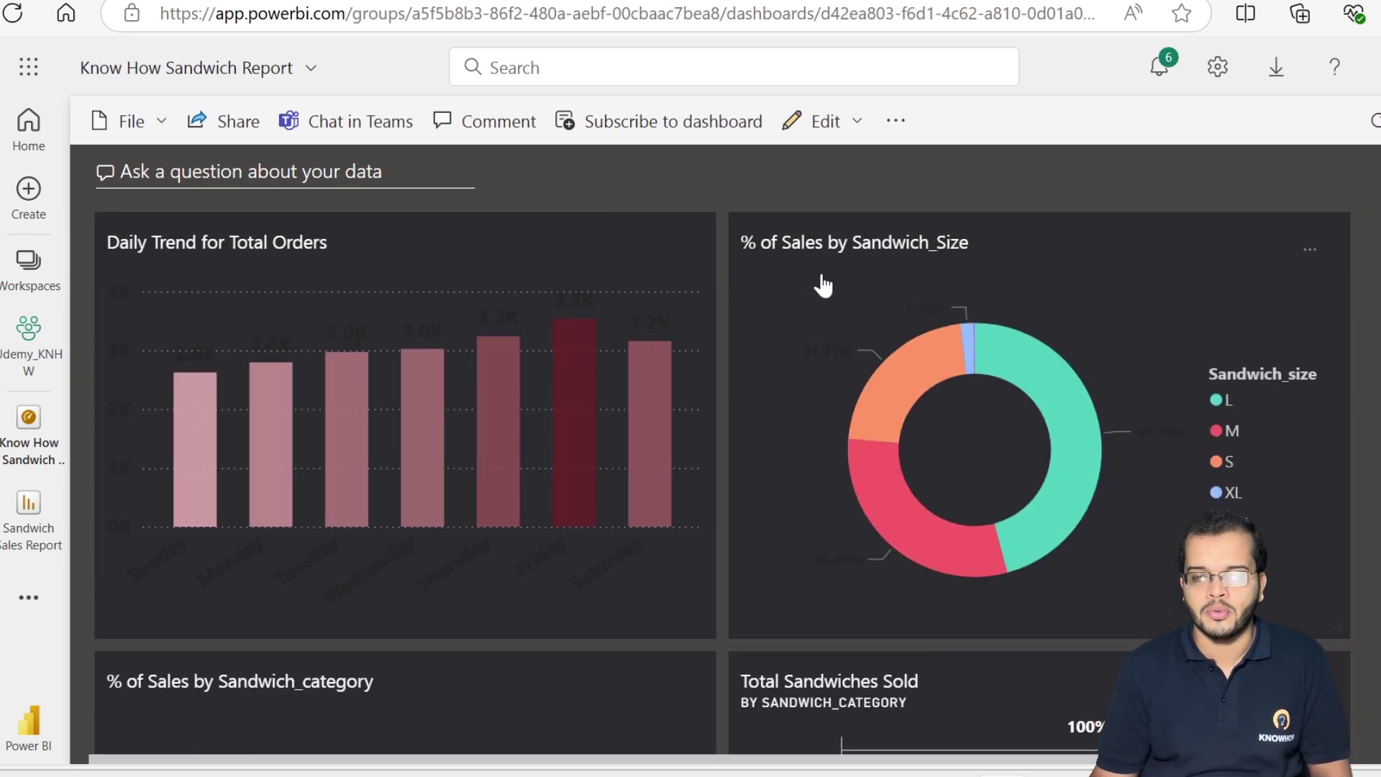
pyautogui.click(822, 275)
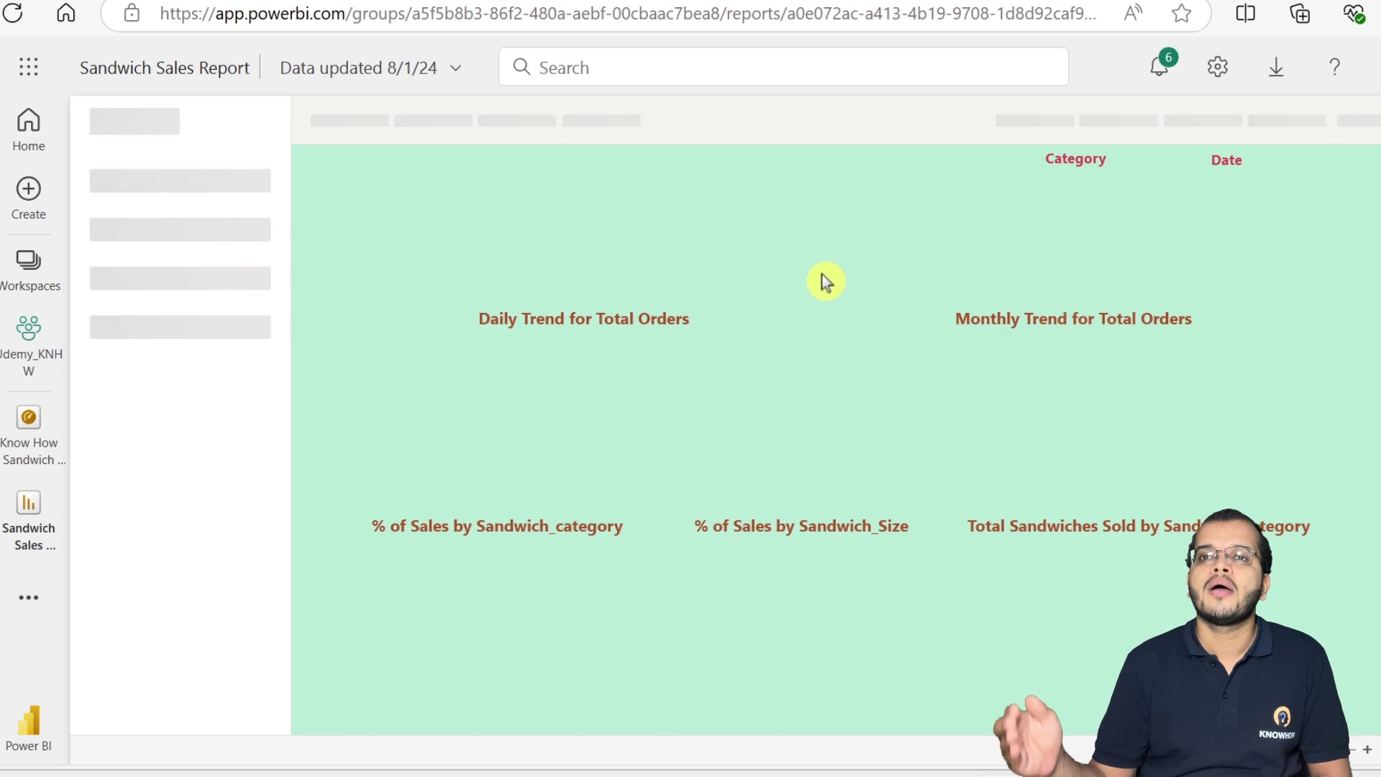